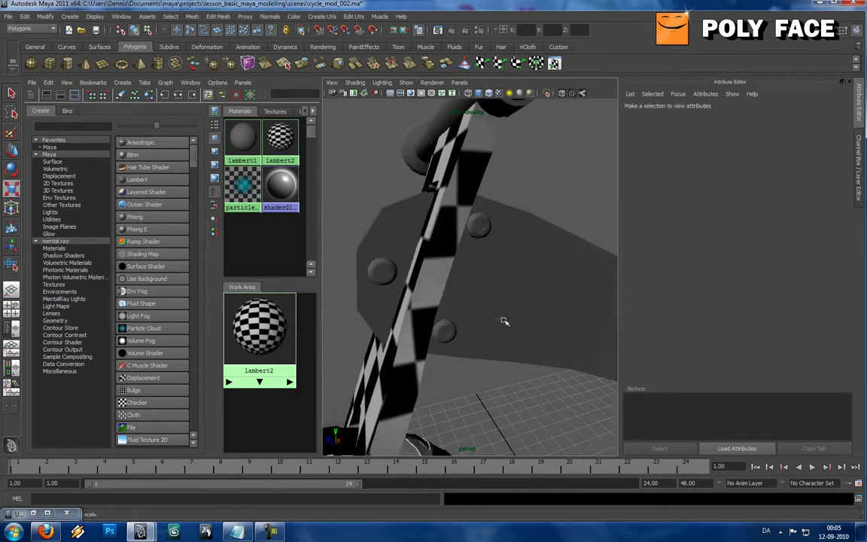
- Isolate the upper screw on the checker-mapped bike part in the perspective view and switch it to face selection
click(482, 228)
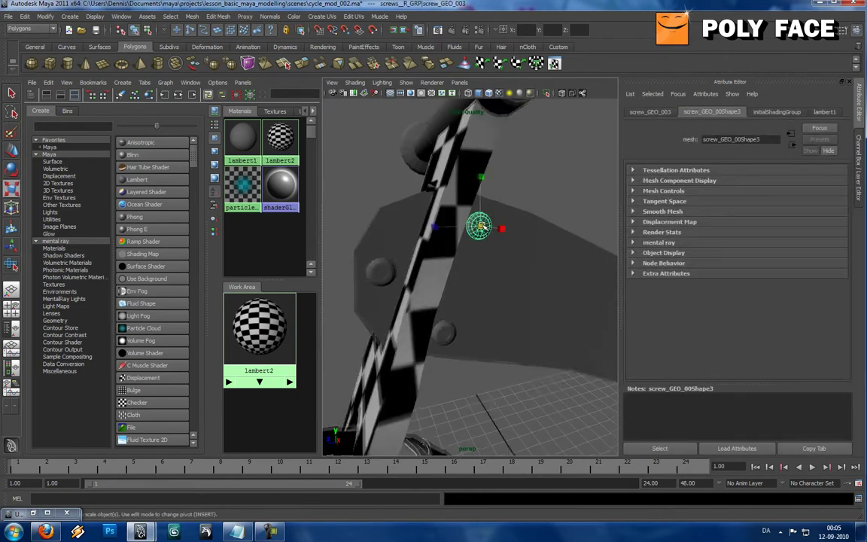
key(f)
alt+drag(491, 225, 416, 231)
click(562, 93)
scroll(444, 227, up, 4)
right_drag(466, 238, 464, 263)
mouse_move(470, 247)
alt+mouse_down()
mouse_move(457, 247)
mouse_move(474, 246)
alt+mouse_up()
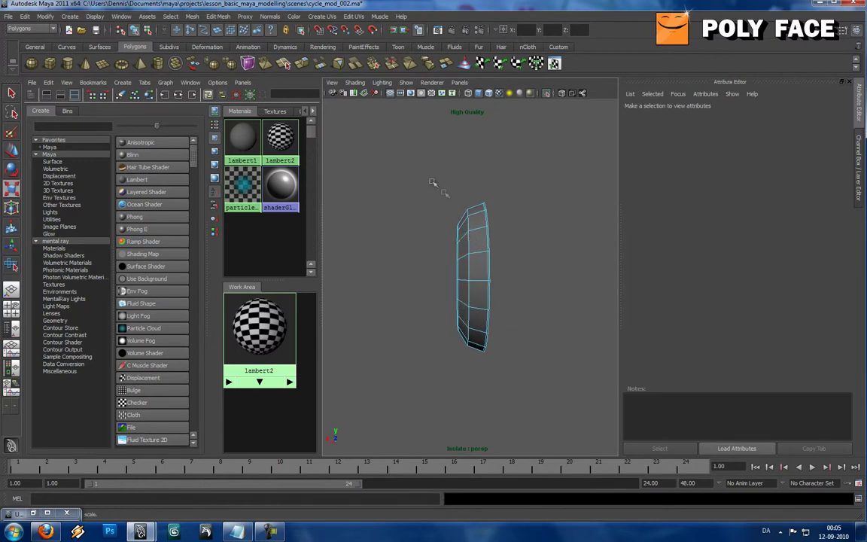
- Select all faces of the screw, and in the top view deselect the faces of its flat back cap
drag(556, 389, 555, 388)
alt+drag(561, 273, 588, 273)
key(space)
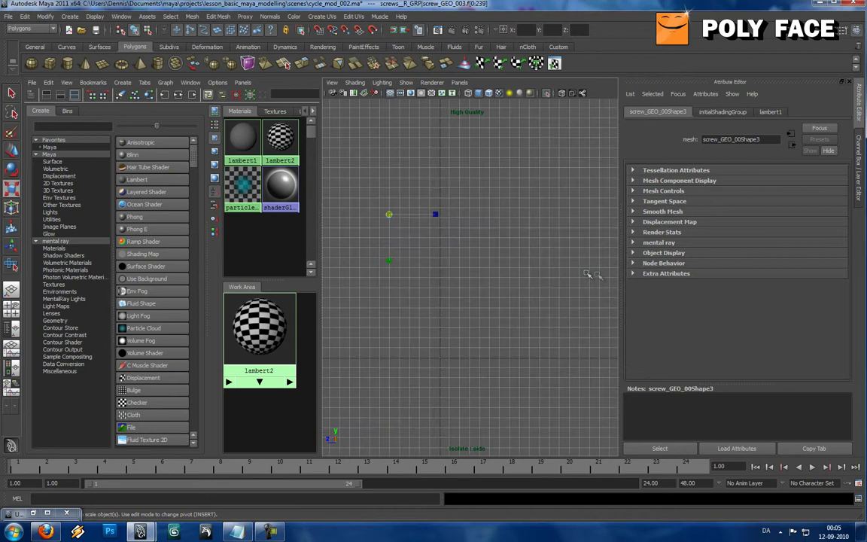
key(f)
key(space)
drag(495, 263, 472, 266)
scroll(486, 264, up, 5)
alt+middle_drag(541, 208, 497, 286)
scroll(496, 286, up, 3)
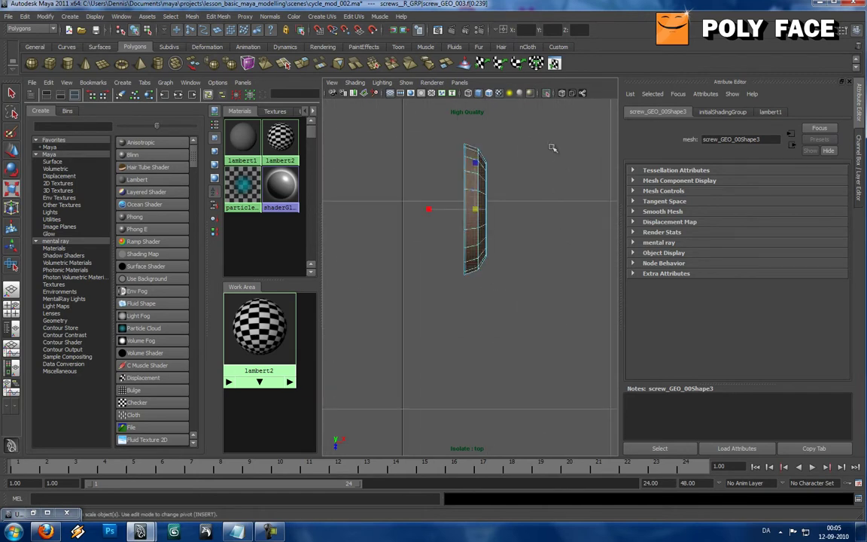
key(f)
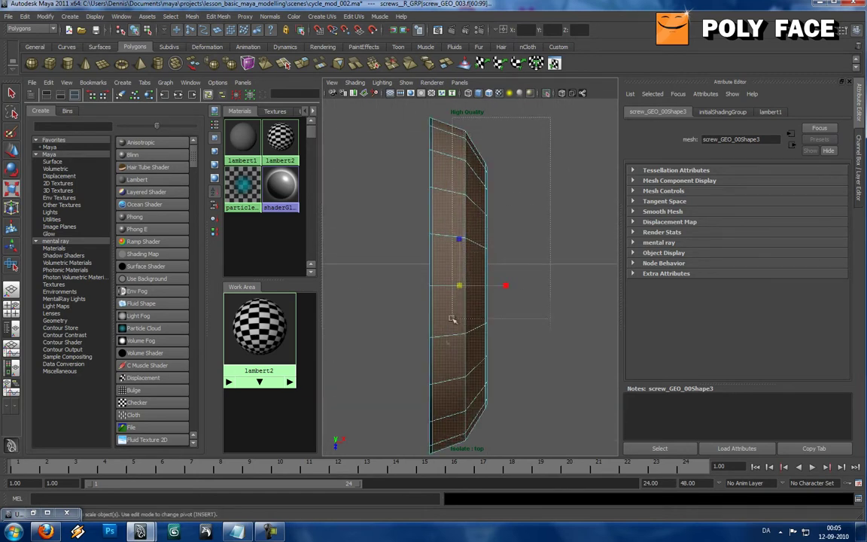
drag(430, 463, 432, 464)
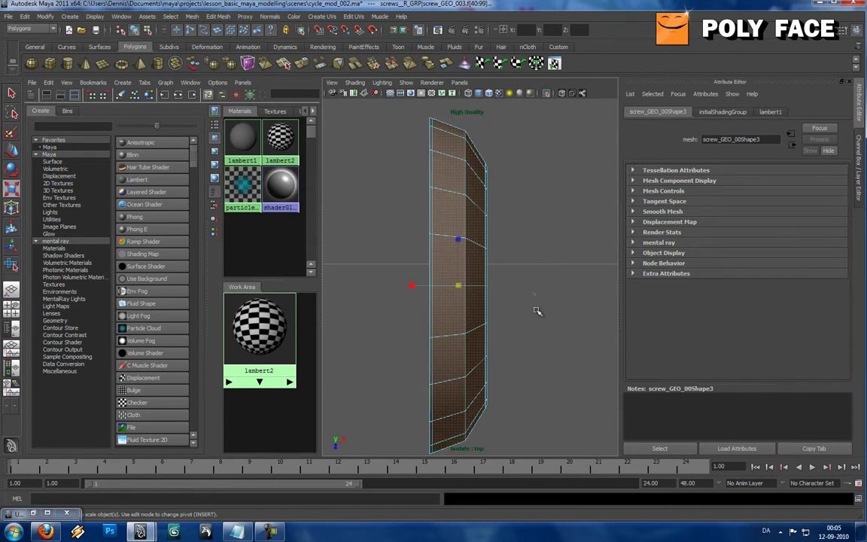
- Inspect the face selection on the front and back of the screw in the perspective view
key(space)
drag(519, 251, 519, 228)
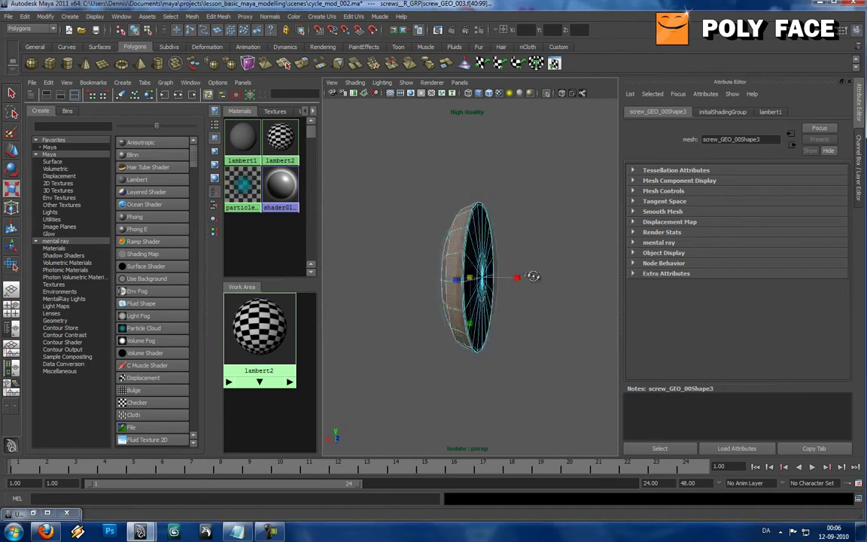
alt+drag(540, 275, 664, 277)
scroll(598, 250, up, 3)
alt+drag(410, 271, 477, 275)
scroll(512, 268, up, 5)
scroll(516, 269, down, 5)
key(Delete)
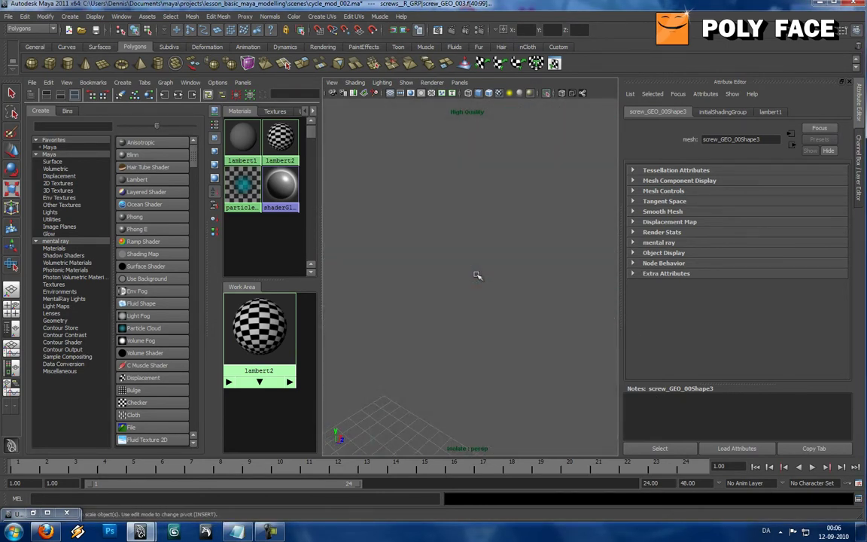
scroll(480, 275, down, 1)
scroll(480, 275, up, 3)
alt+drag(507, 270, 410, 276)
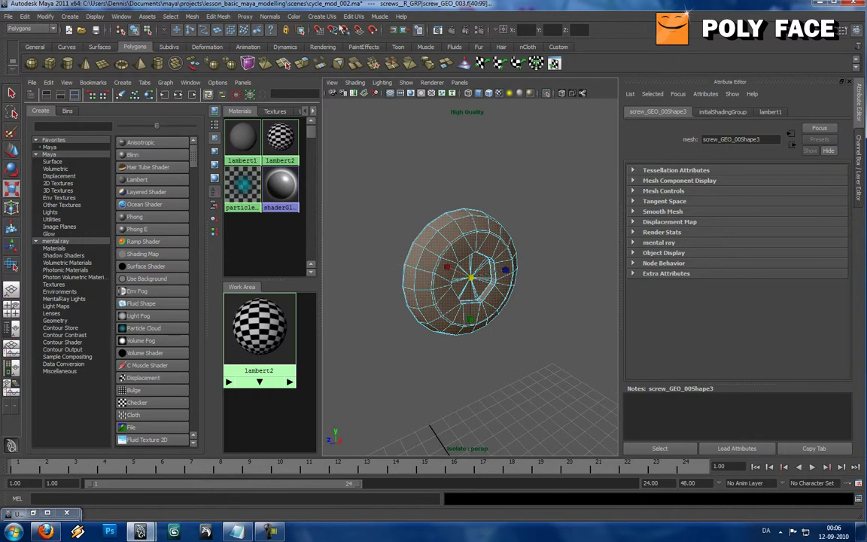
- Apply planar UV mapping to the selected front faces, projected from the X axis and fitted to the bounding box
click(321, 17)
click(333, 31)
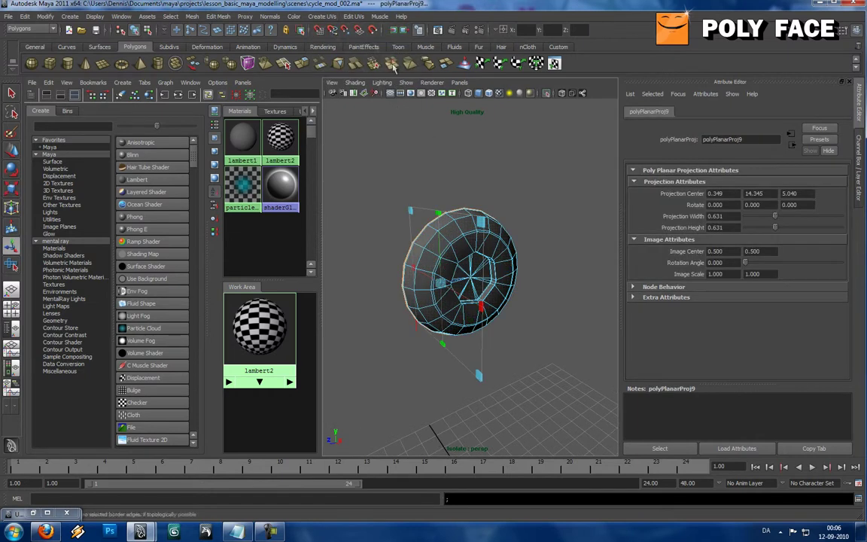
click(321, 16)
click(415, 33)
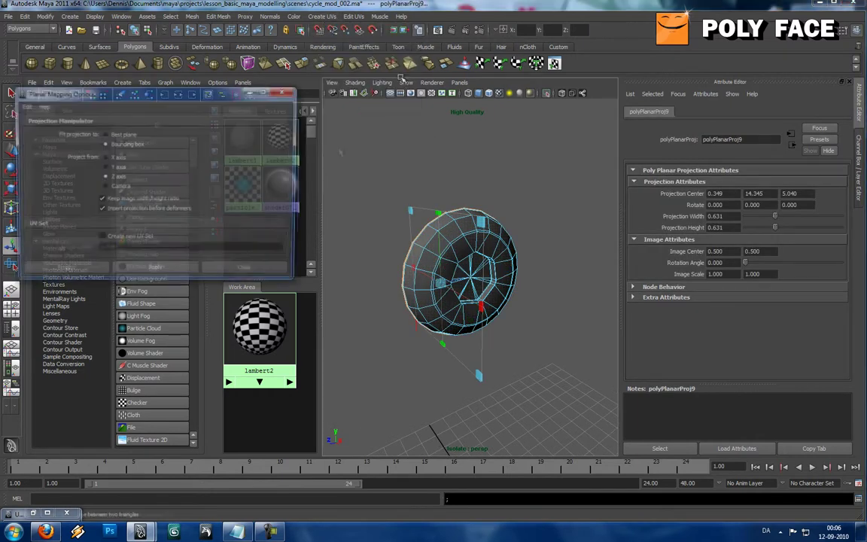
click(158, 270)
alt+drag(512, 279, 429, 229)
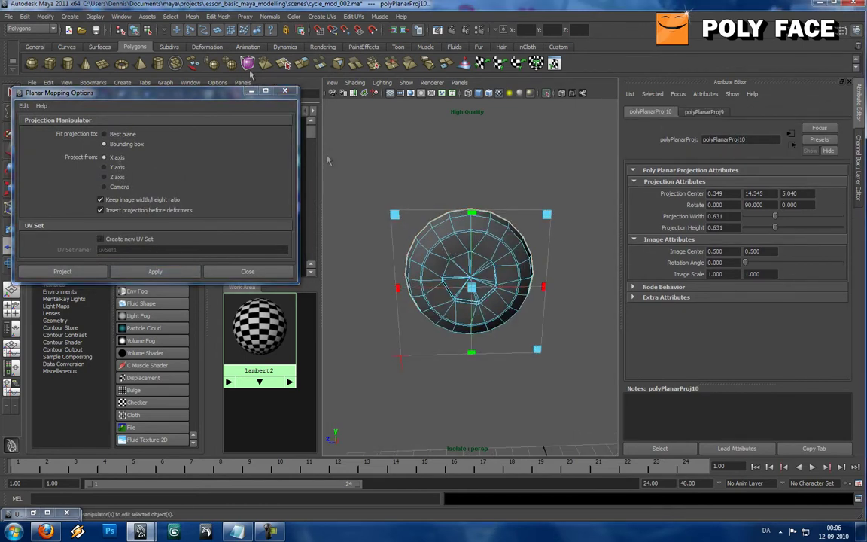
click(252, 91)
- Enlarge the perspective view and open the UV Texture Editor to show the screw's UV layout
key(space)
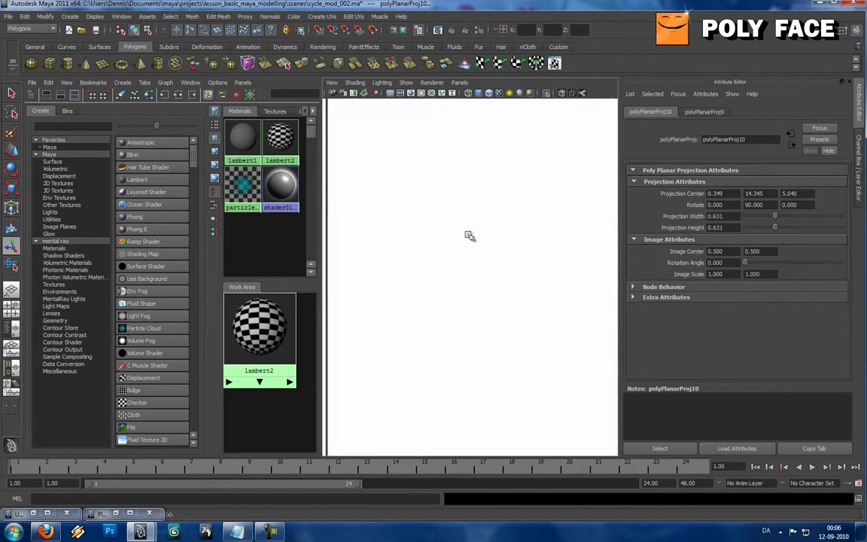
click(218, 16)
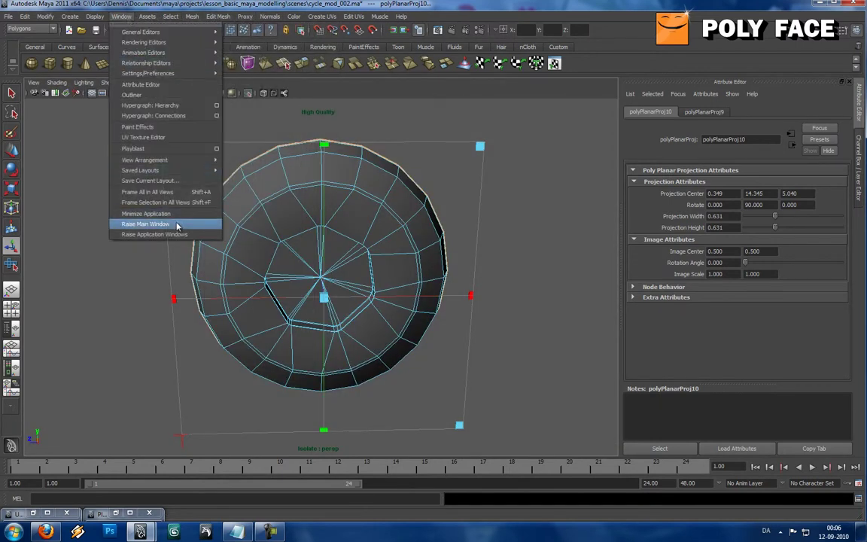
click(161, 141)
drag(318, 113, 230, 111)
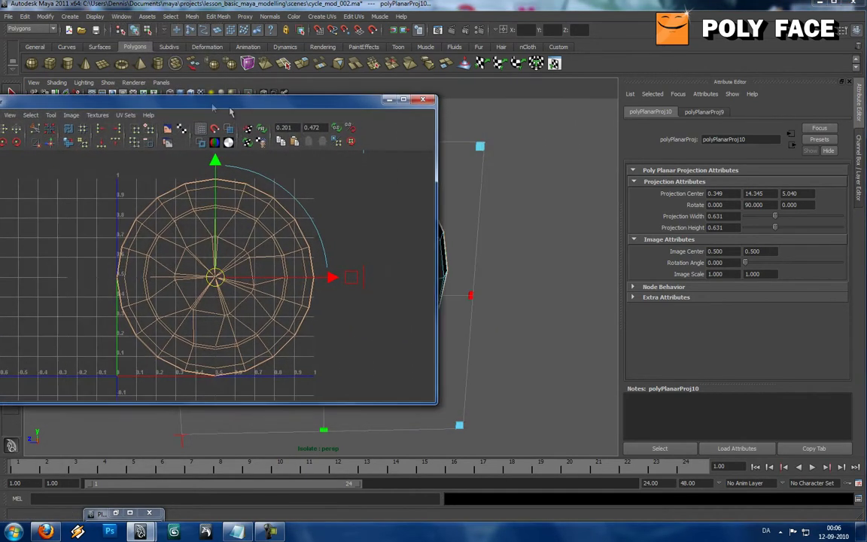
click(389, 100)
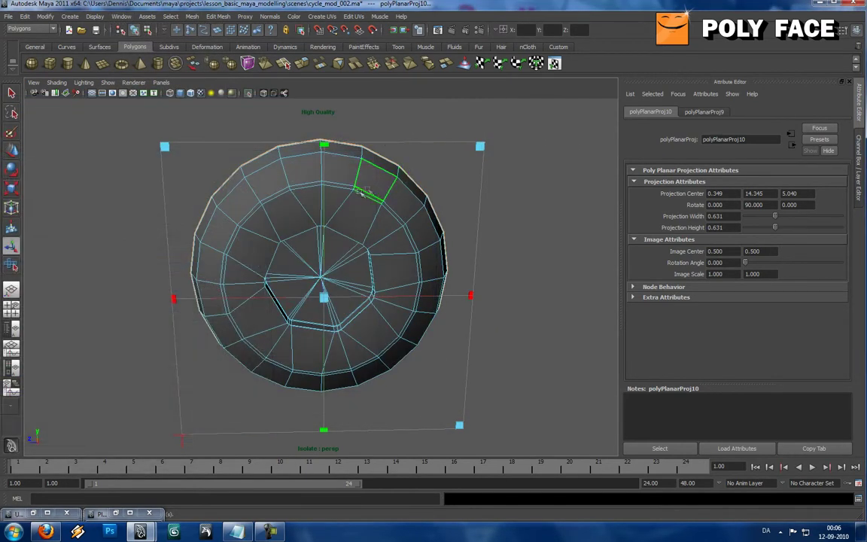
click(32, 512)
- Select the UVs of the front-face shell and move them left, clear of the small back-cap shell
right_drag(250, 279, 294, 286)
key(w)
drag(262, 281, 129, 287)
alt+middle_drag(295, 258, 350, 260)
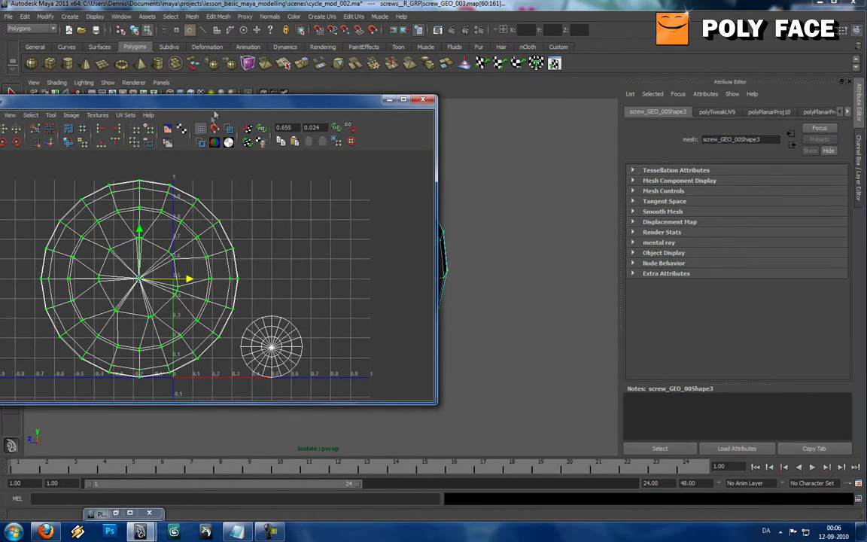
drag(215, 114, 350, 99)
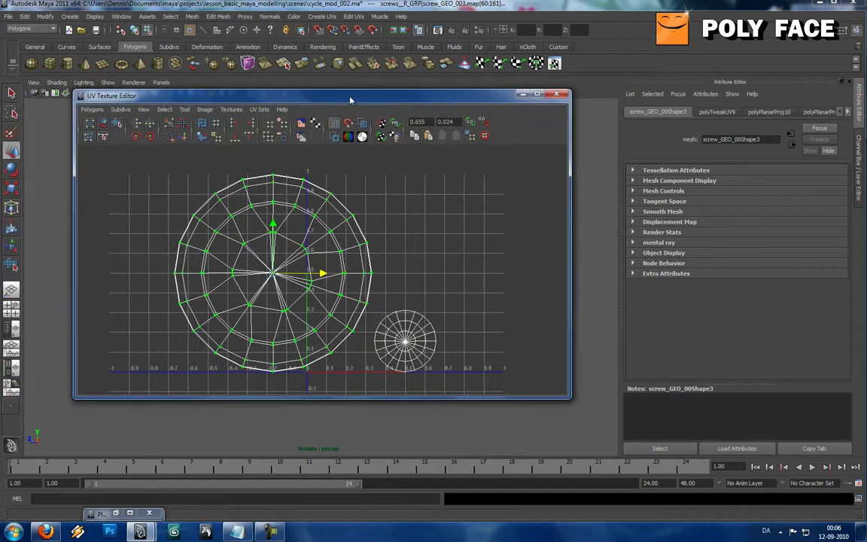
- Scale the front-face UV shell down to about the back-cap shell's size and place it beside that shell
click(13, 189)
drag(274, 275, 271, 314)
key(w)
drag(273, 272, 340, 343)
click(12, 189)
key(w)
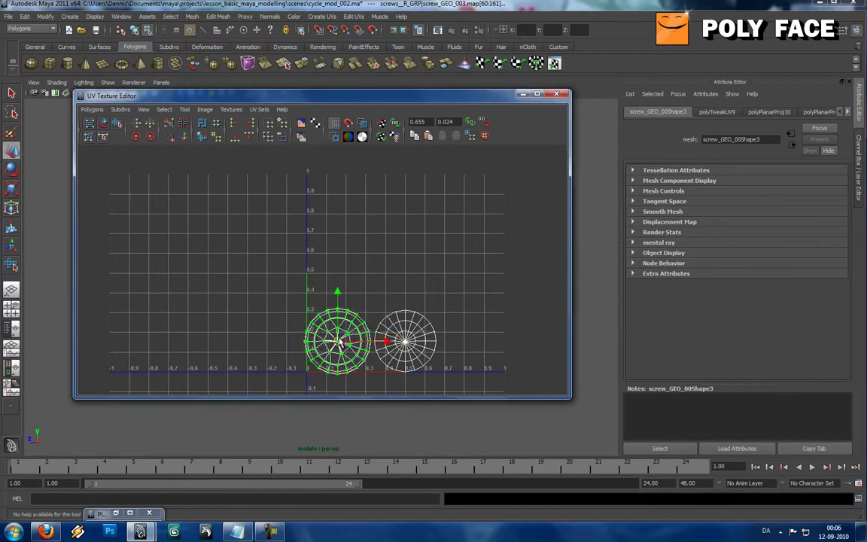
- Select both UV shells and move them together slightly up and right, inside the 0 to 1 UV space
shift+right_click(406, 322)
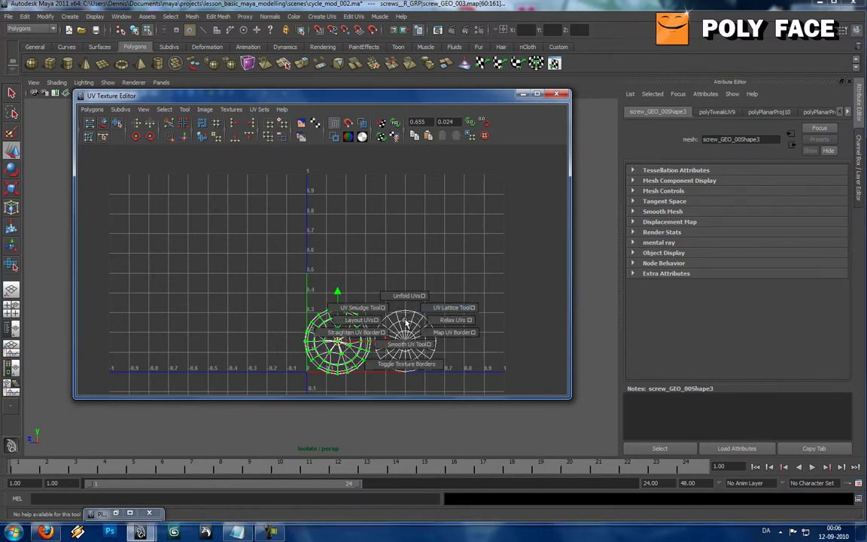
right_drag(406, 321, 441, 319)
drag(471, 294, 374, 384)
shift+right_drag(401, 344, 406, 340)
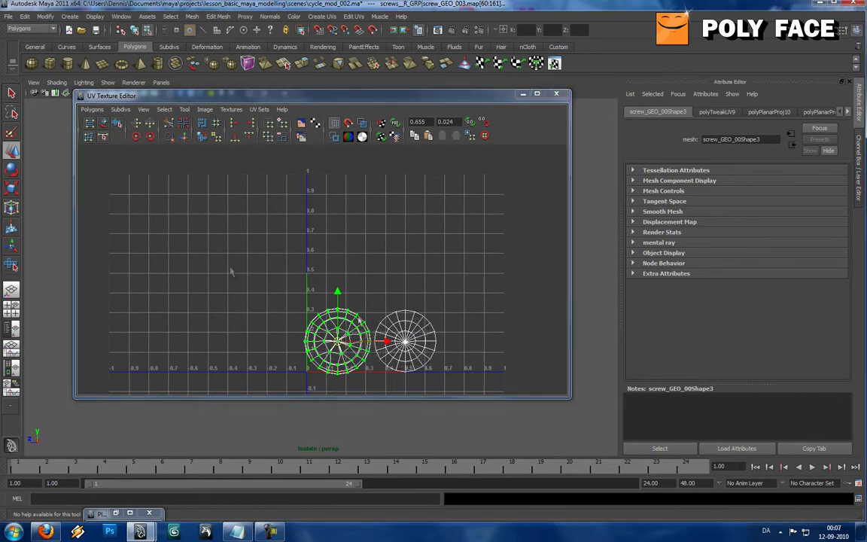
ctrl+right_drag(404, 340, 405, 338)
right_drag(397, 278, 436, 278)
shift+drag(454, 288, 308, 384)
drag(255, 276, 458, 380)
drag(372, 340, 382, 335)
click(425, 271)
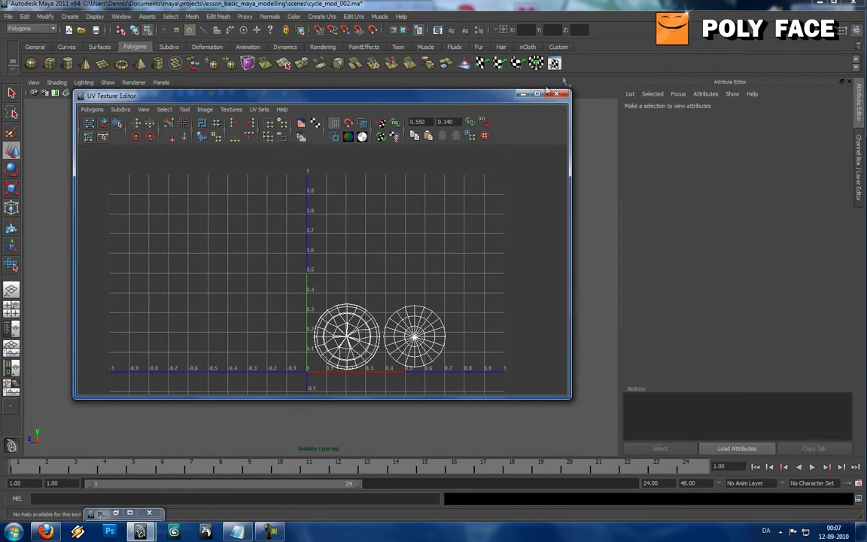
- Select the back-cap UV shell and convert the selection to faces
click(523, 93)
alt+drag(511, 216, 292, 191)
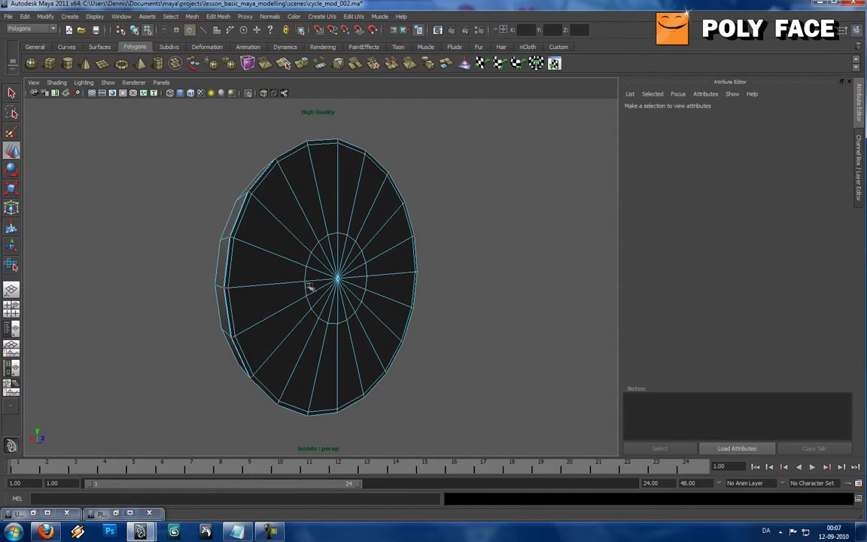
click(33, 513)
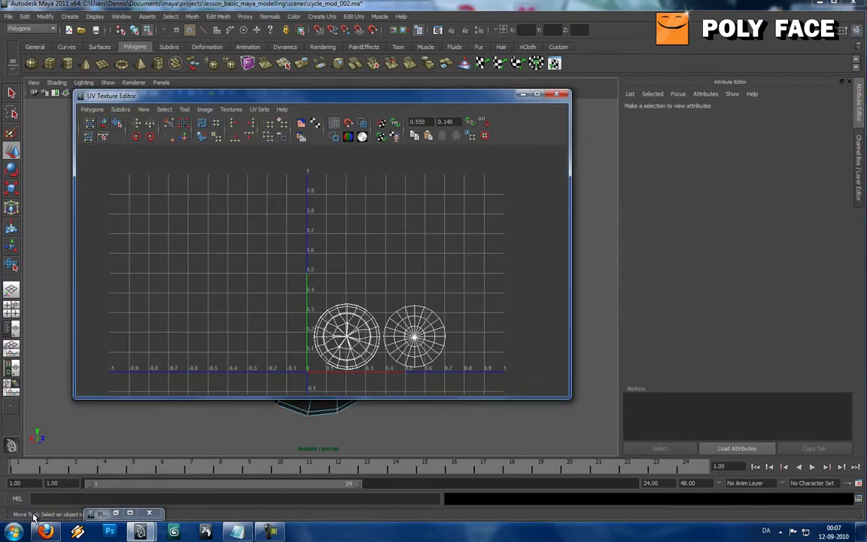
right_drag(434, 338, 472, 336)
drag(479, 287, 381, 373)
ctrl+right_drag(428, 333, 427, 356)
click(523, 93)
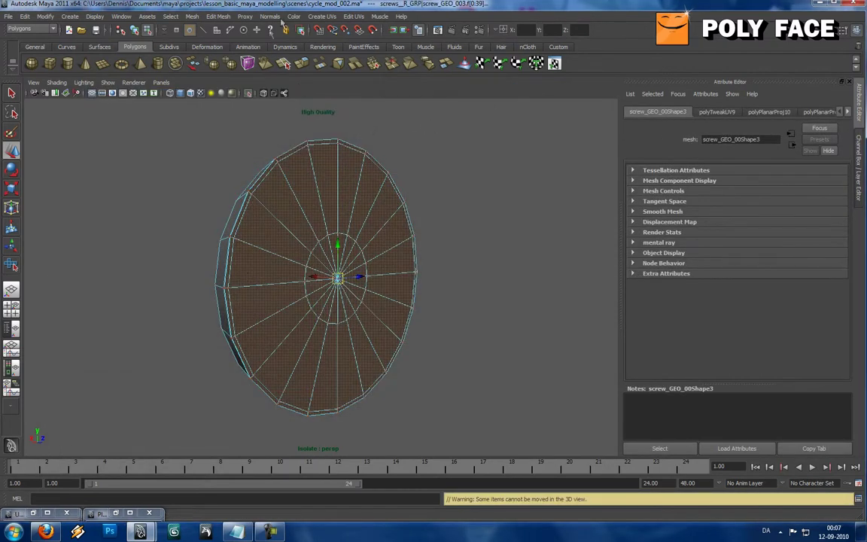
- Apply planar mapping from the X axis to the back-cap faces and select the whole resulting UV shell
click(294, 17)
click(330, 31)
alt+drag(256, 191, 301, 218)
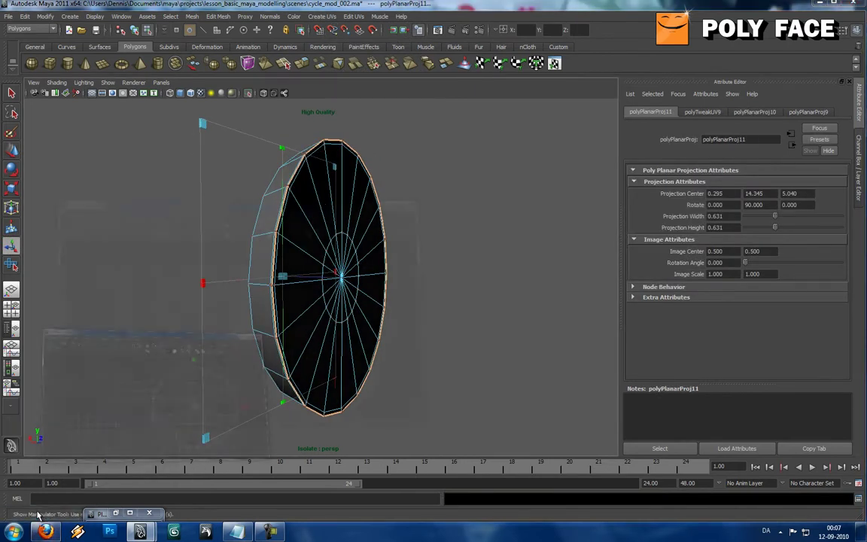
click(32, 513)
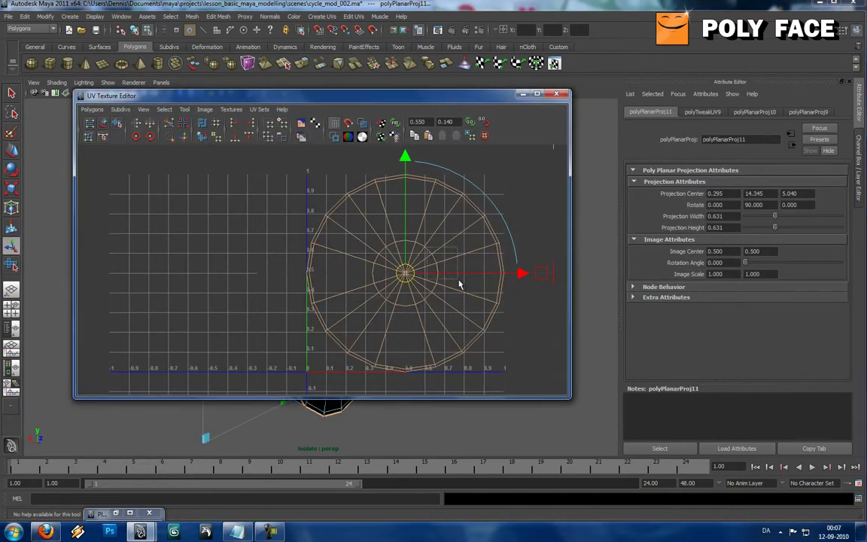
drag(449, 277, 429, 251)
ctrl+right_drag(438, 263, 464, 253)
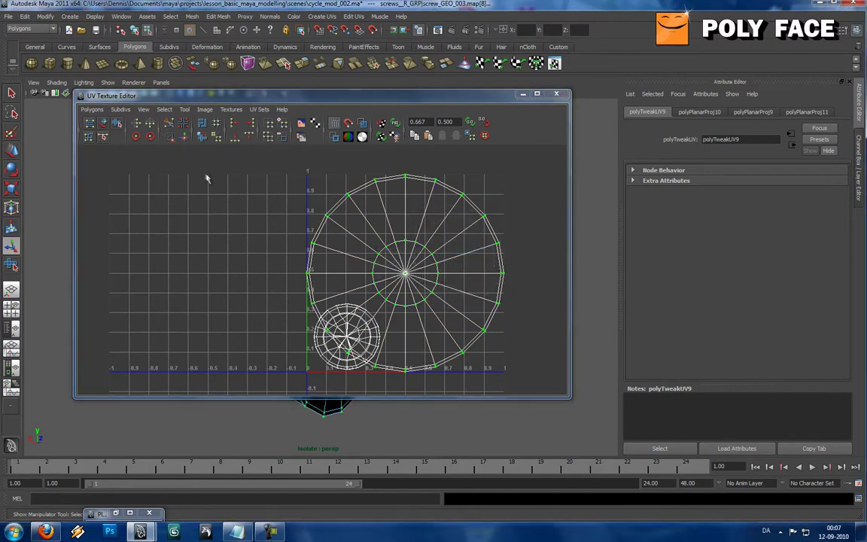
- Try smoothing the back-cap UV shell with the Smooth UV Tool
click(117, 123)
drag(340, 380, 391, 382)
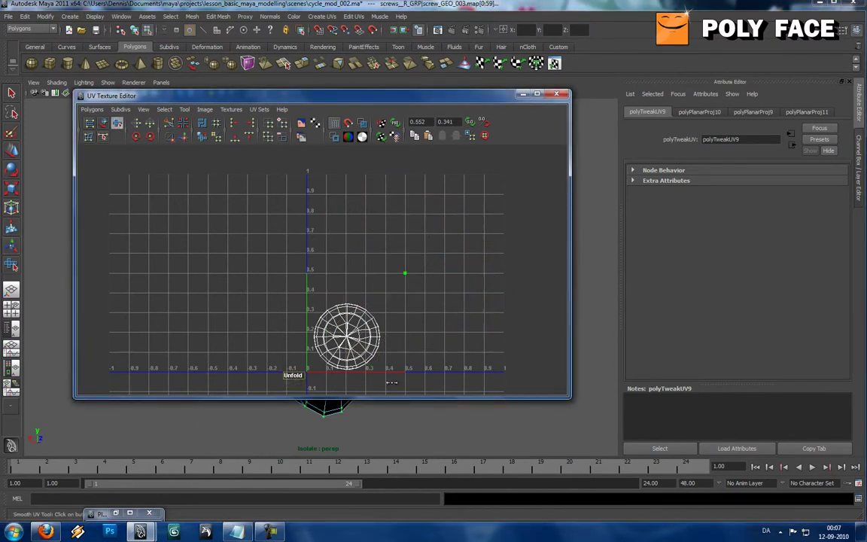
key(ctrl+z)
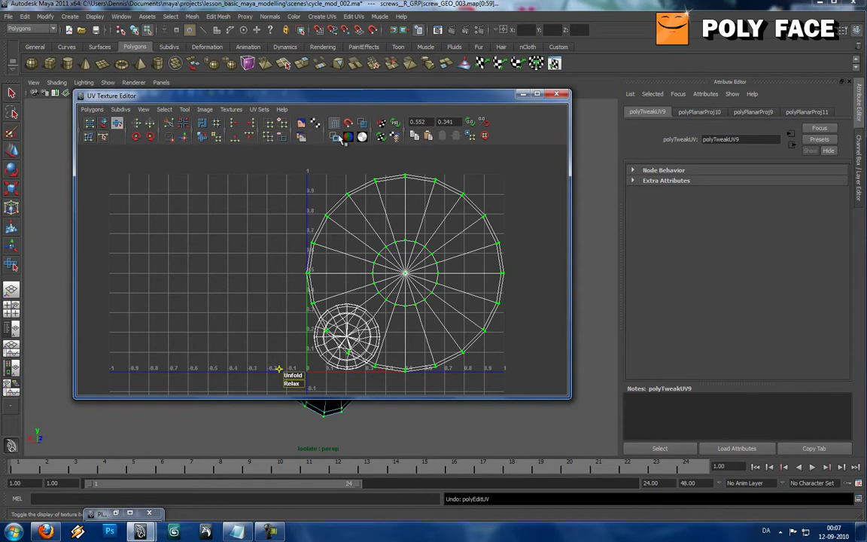
- Turn on shaded UV display and mirror the back-cap UV shell horizontally with the Scale Tool
click(12, 188)
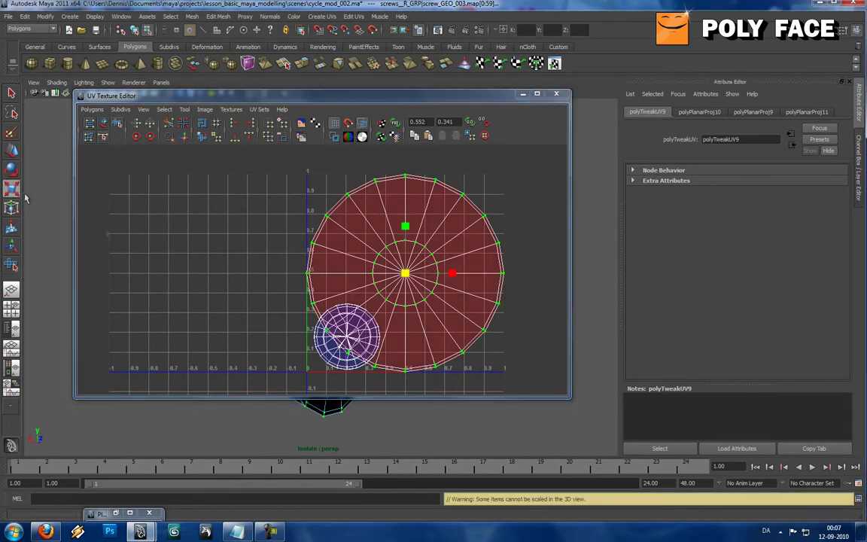
mouse_move(452, 273)
mouse_down()
mouse_move(291, 272)
mouse_move(357, 272)
mouse_up()
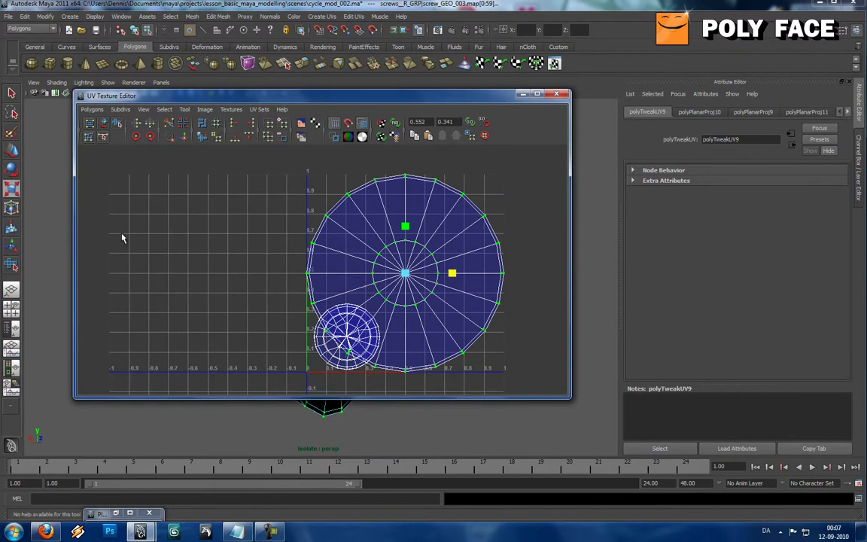
click(130, 113)
click(128, 112)
click(128, 128)
- Unfold the back-cap UV shell with the Smooth UV Tool to spread out its narrow rim faces
click(117, 123)
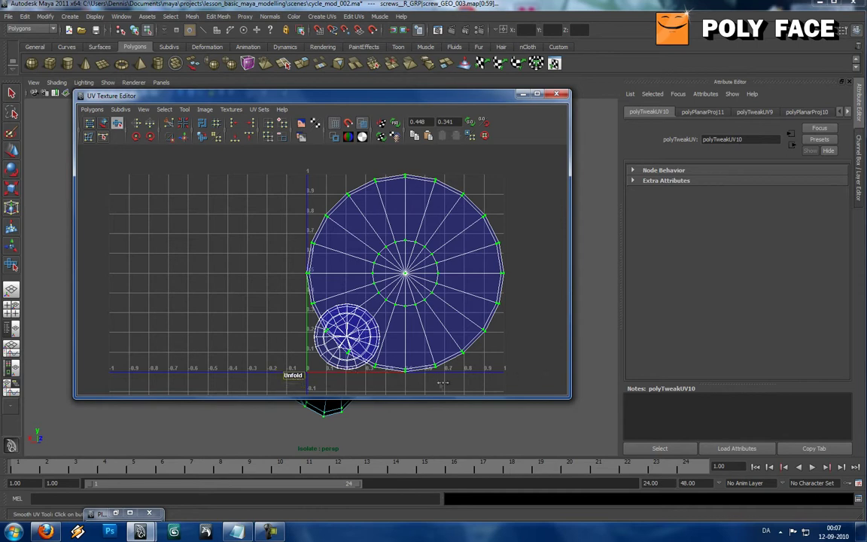
drag(279, 368, 295, 393)
scroll(389, 246, up, 1)
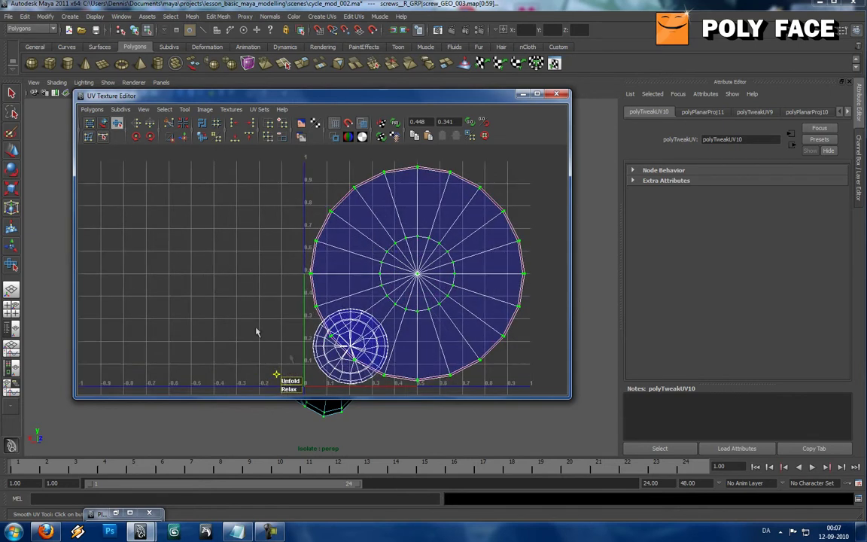
drag(331, 382, 487, 383)
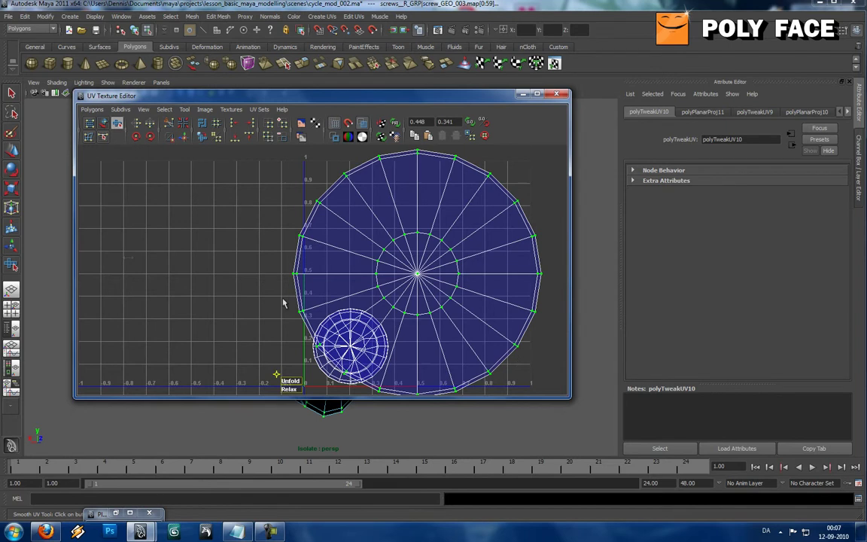
- Scale the back-cap UV shell down and move it beside the front UV shell near the base of the UV grid
click(11, 189)
drag(418, 274, 385, 313)
middle_drag(385, 316, 398, 313)
key(w)
drag(418, 274, 422, 350)
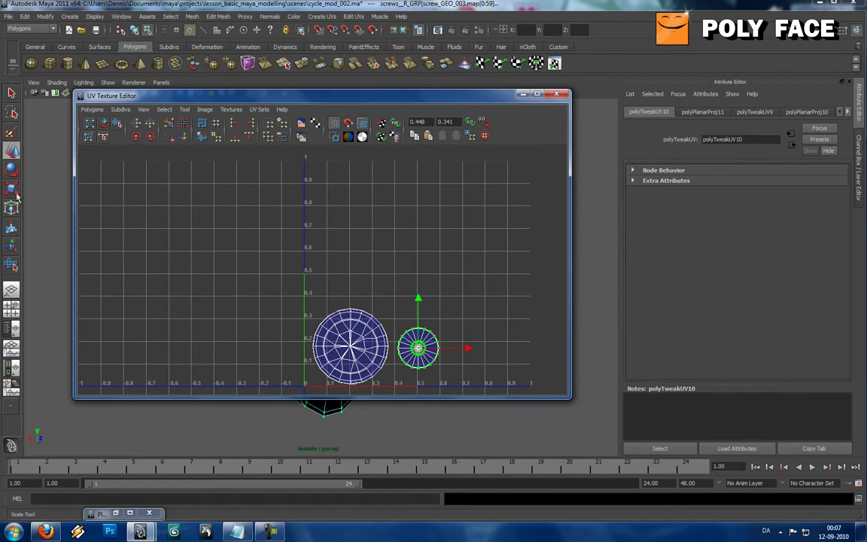
- Enlarge the back-cap UV shell to nearly the front shell's size and align the two side by side
key(r)
middle_drag(418, 344, 460, 338)
key(w)
drag(417, 348, 427, 347)
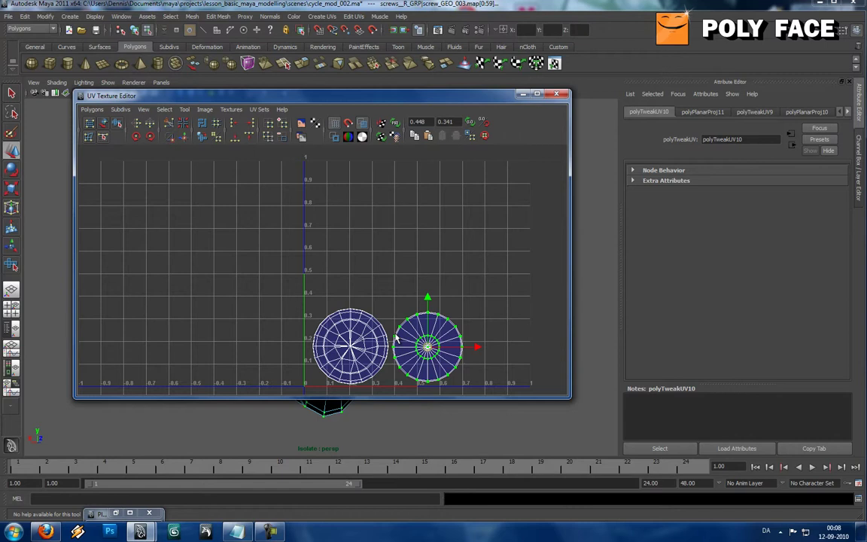
click(433, 340)
drag(428, 336, 430, 333)
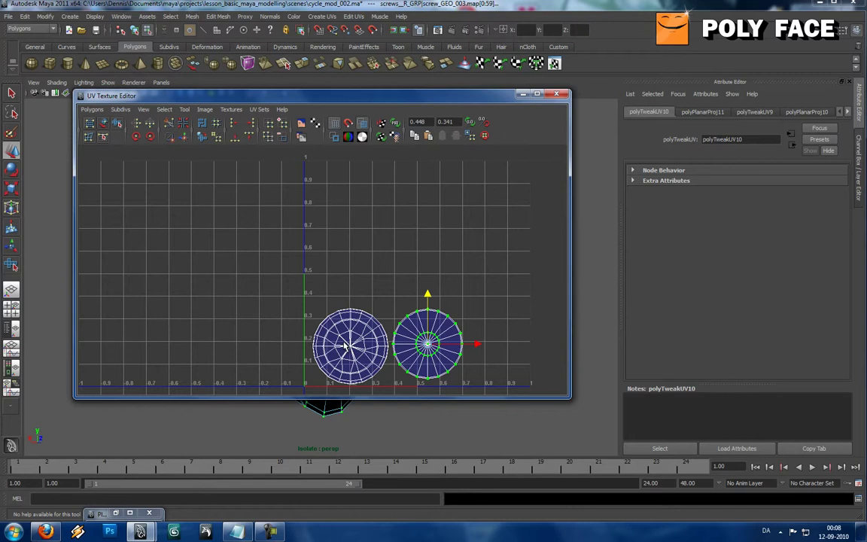
drag(539, 387, 510, 378)
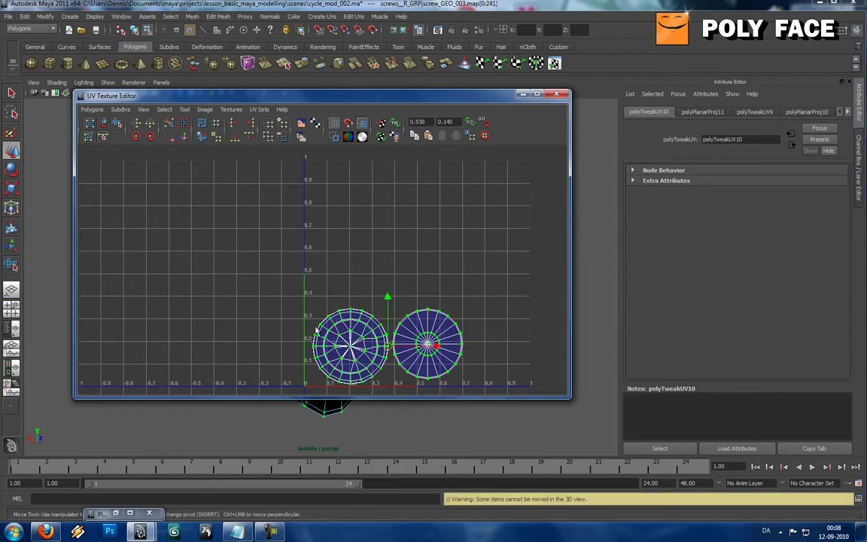
- Close the UV Texture Editor and the Planar Mapping options
click(557, 94)
alt+drag(277, 279, 368, 268)
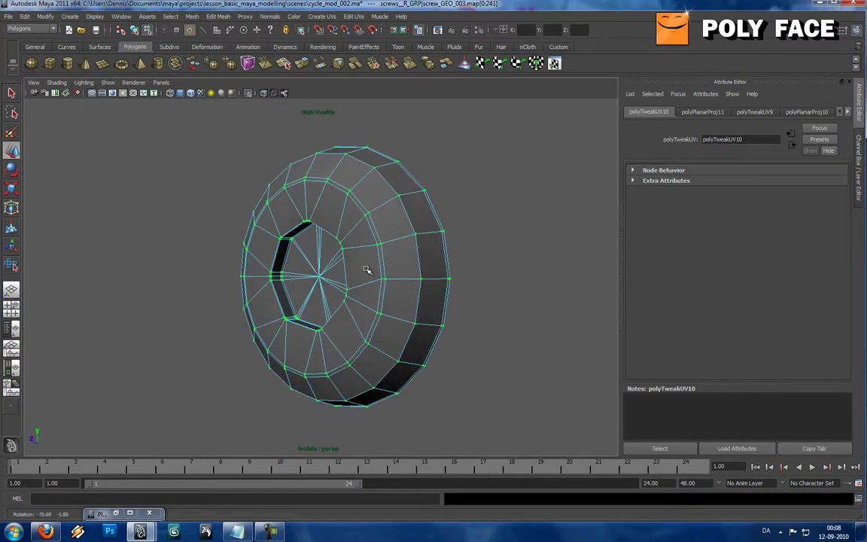
click(115, 514)
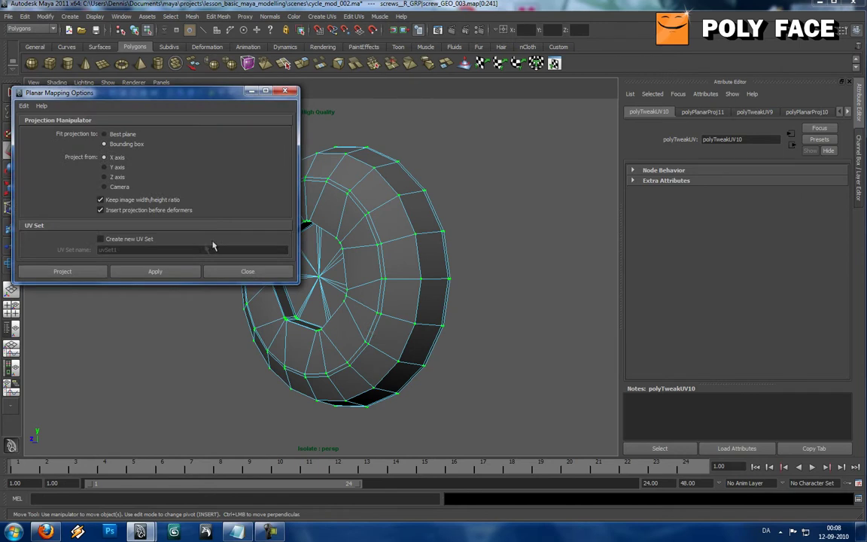
click(287, 89)
- Return the screw to object mode and turn off its isolation to show the whole bike model
right_drag(335, 213, 357, 201)
click(249, 92)
alt+drag(294, 264, 336, 268)
scroll(371, 267, down, 10)
scroll(336, 268, up, 3)
- Delete the construction history of the upper, UV-mapped screw
click(296, 363)
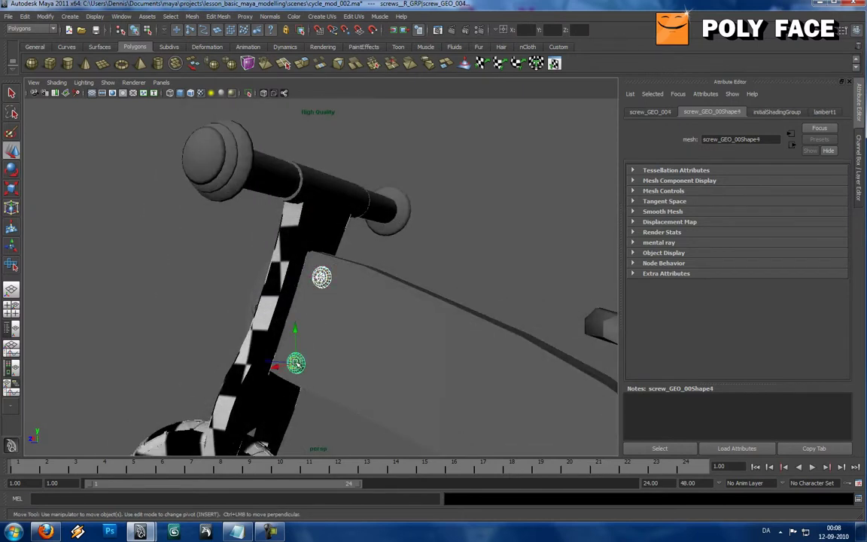
click(322, 278)
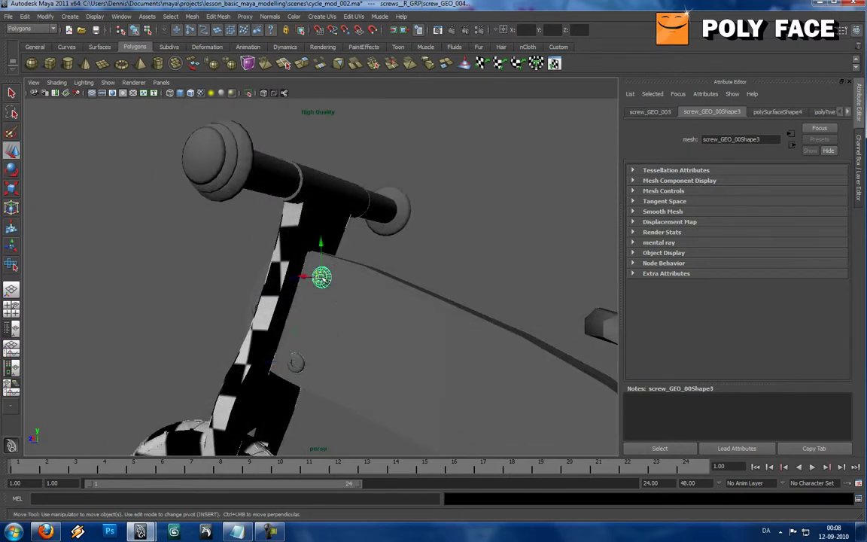
click(43, 16)
mouse_move(25, 16)
mouse_move(82, 139)
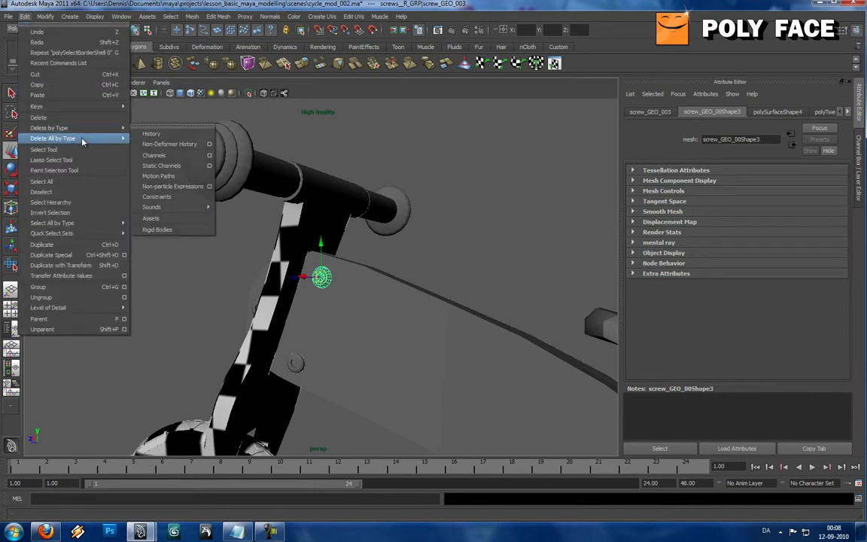
click(151, 144)
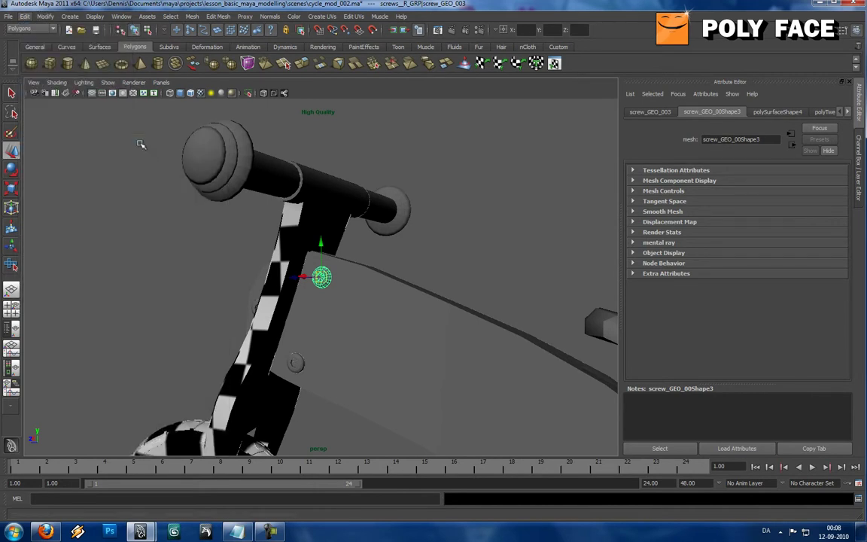
- Apply Transfer Attributes from the upper screw to the lower one with all UV sets and sample space set to UV
click(188, 17)
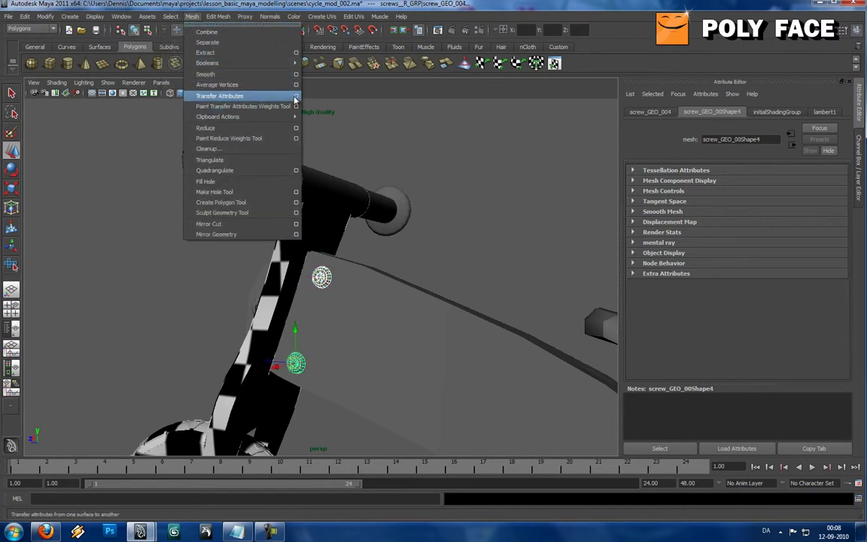
click(295, 96)
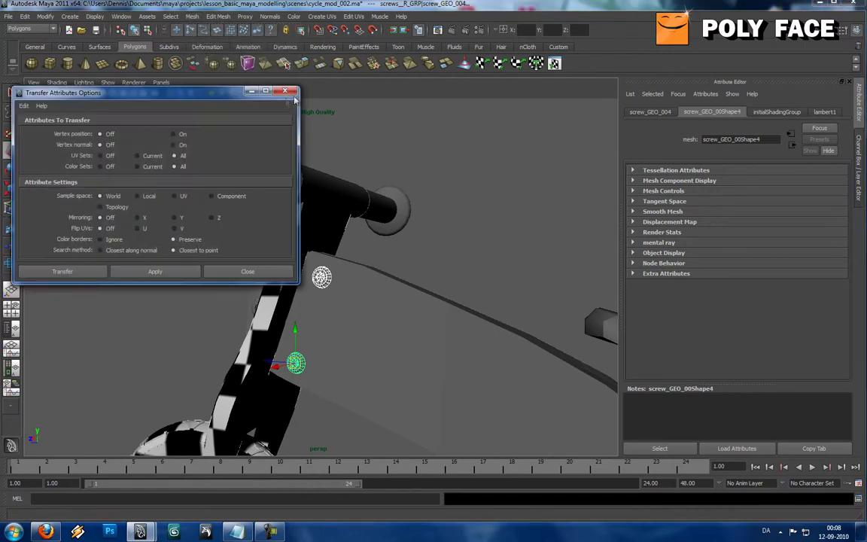
drag(208, 89, 208, 80)
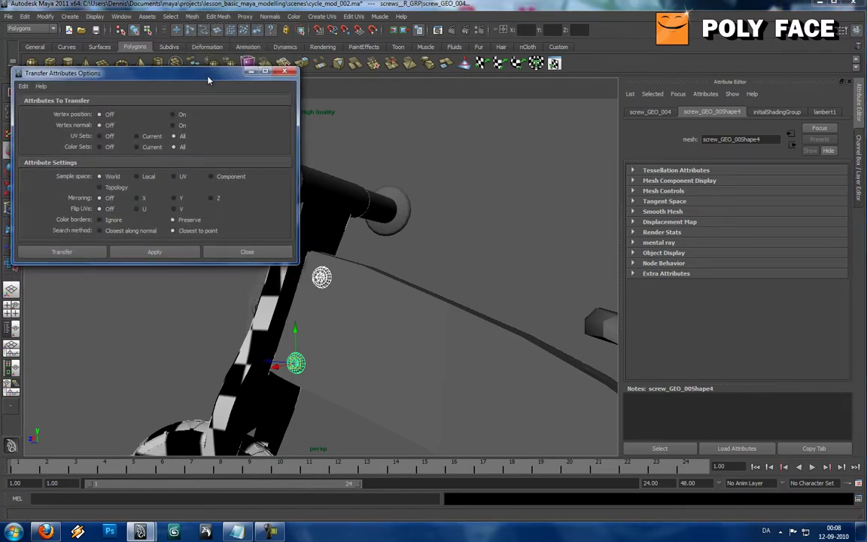
click(174, 176)
click(138, 255)
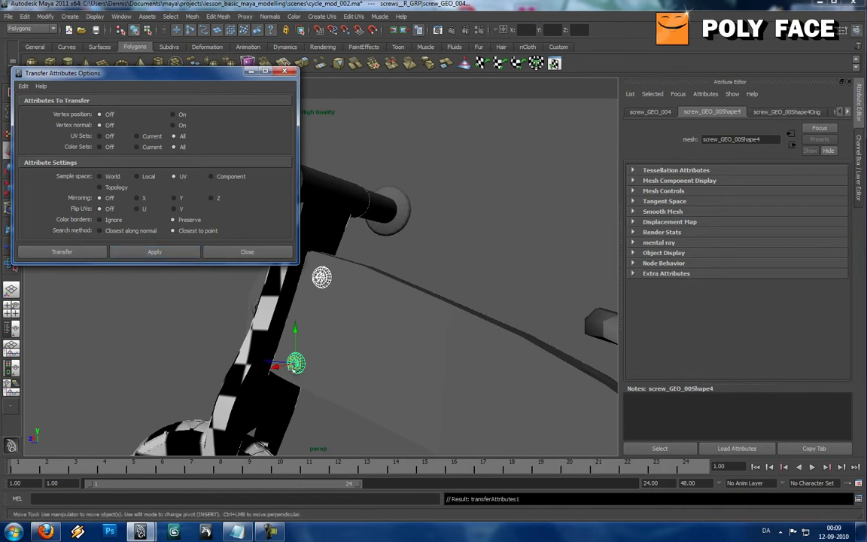
- Open the UV Texture Editor and compare the UV layouts of the upper and lower screws
click(322, 277)
click(192, 16)
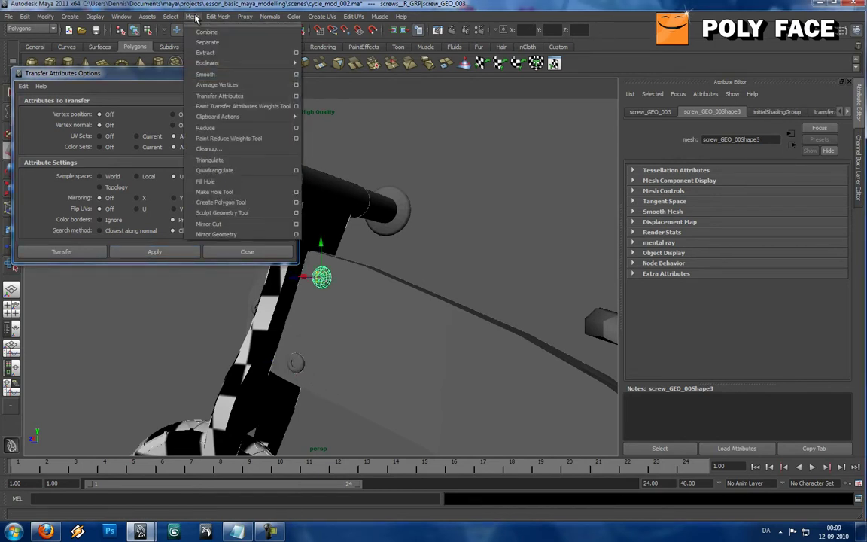
mouse_move(120, 16)
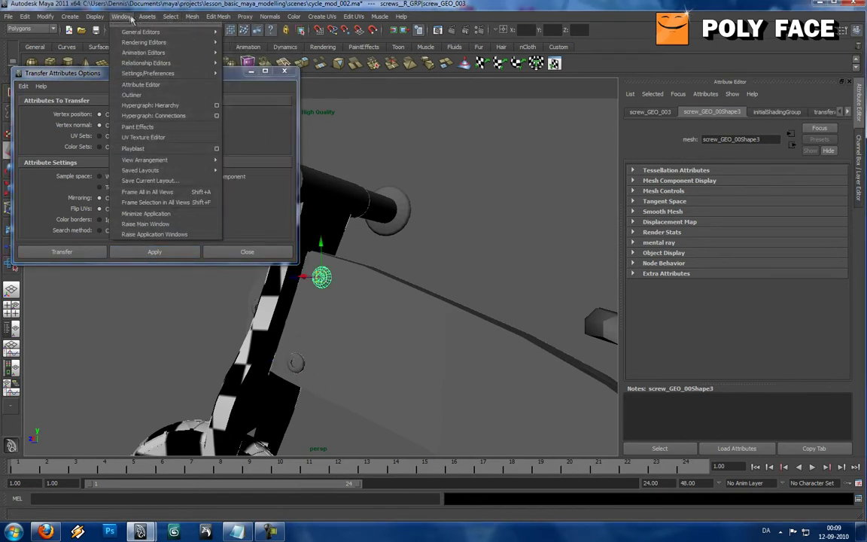
click(172, 139)
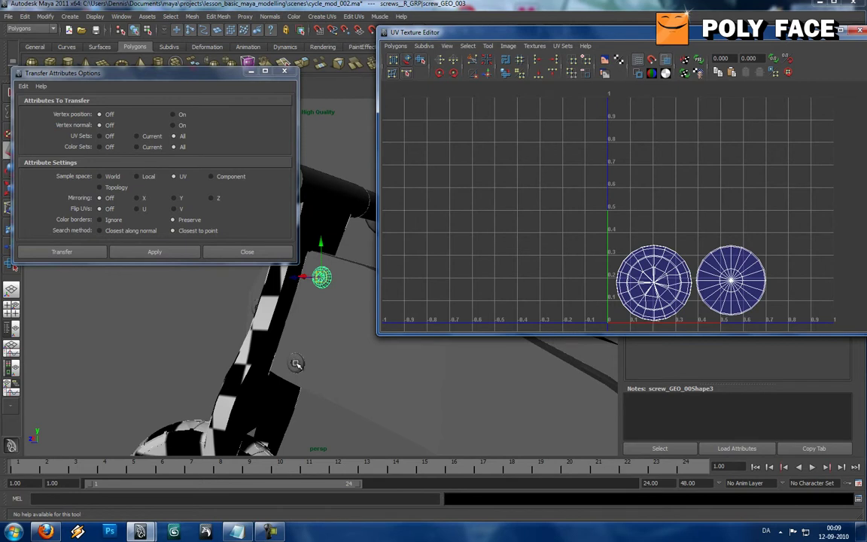
click(296, 364)
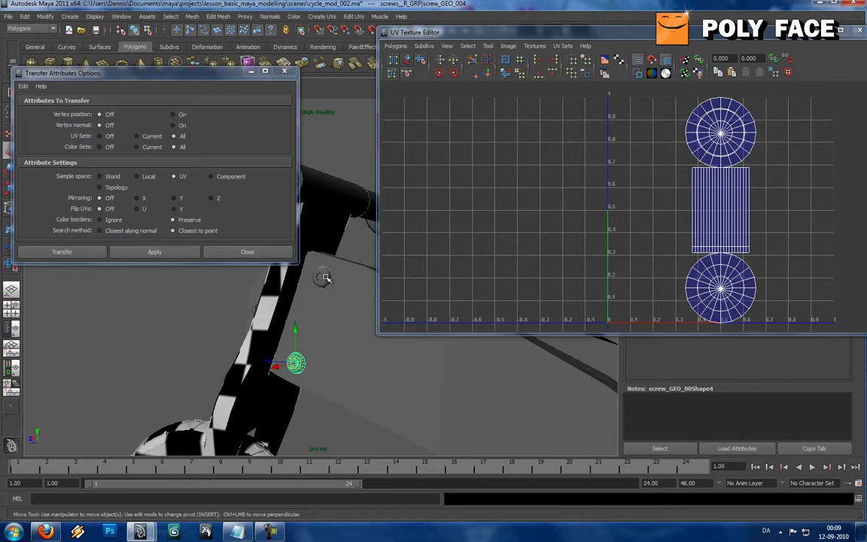
click(325, 278)
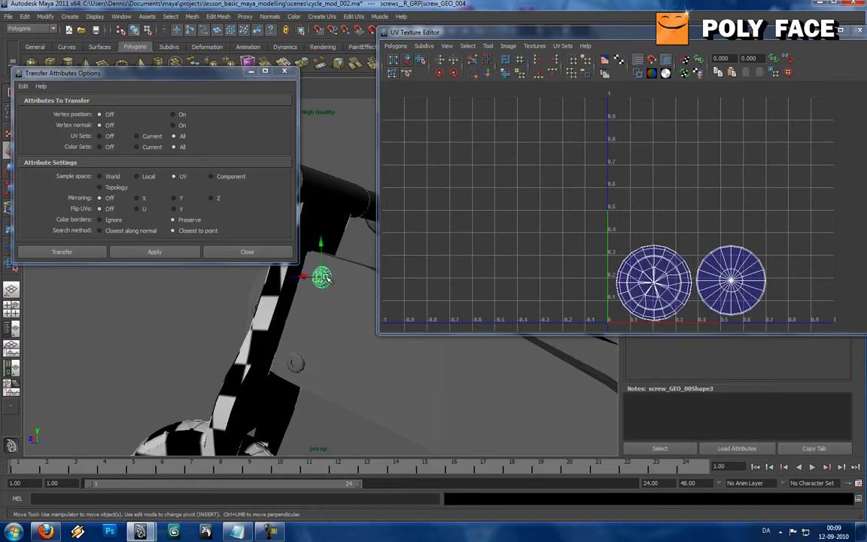
- Try transferring attributes to the lower screw with vertex position and vertex normal on, and undo the transfer
shift+click(297, 364)
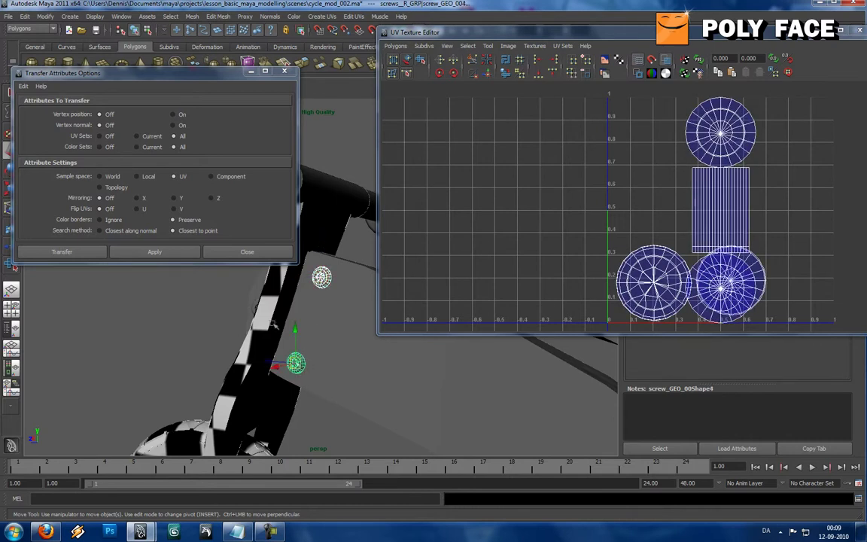
click(146, 15)
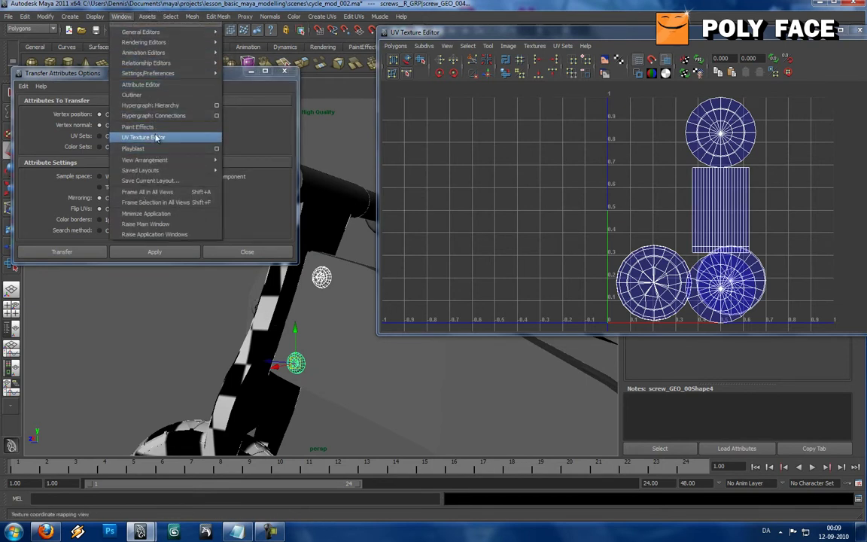
mouse_move(193, 18)
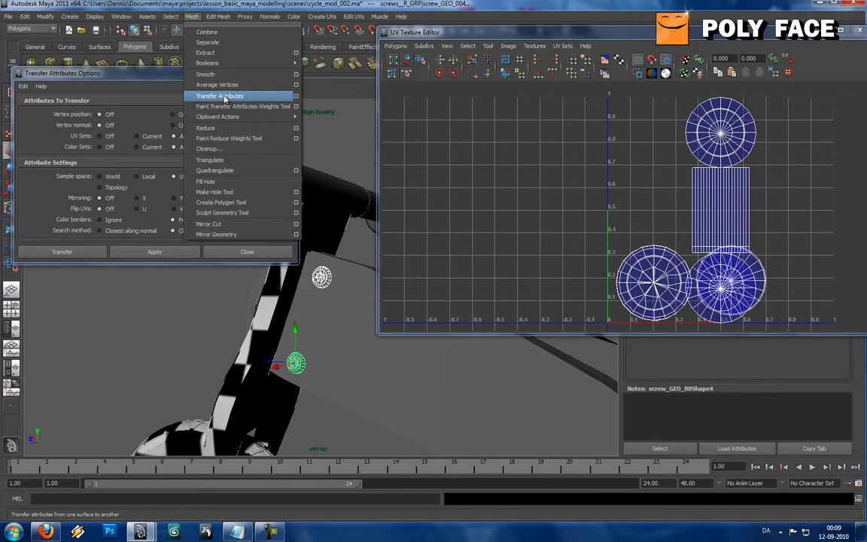
click(87, 73)
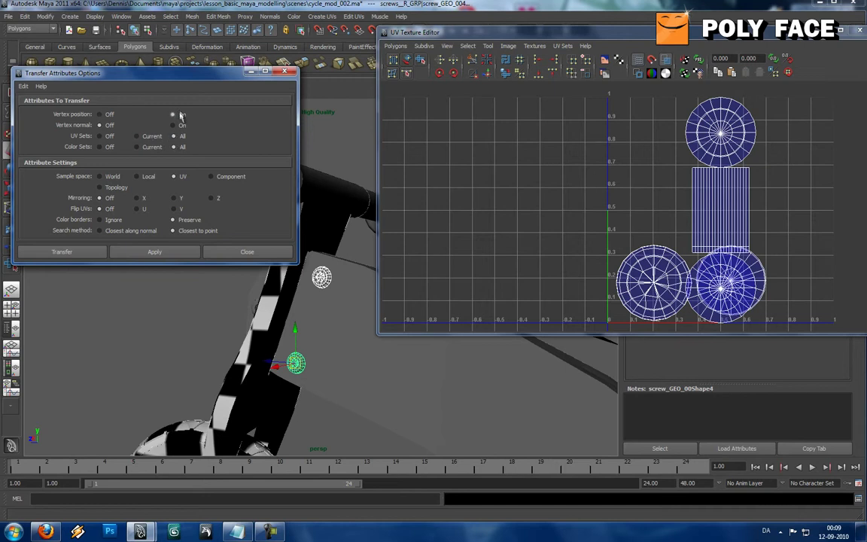
click(178, 251)
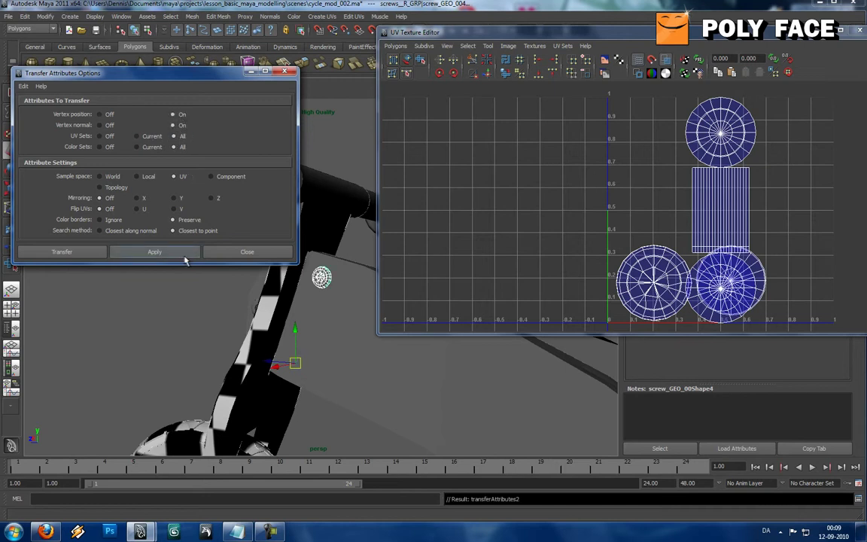
alt+drag(319, 304, 327, 313)
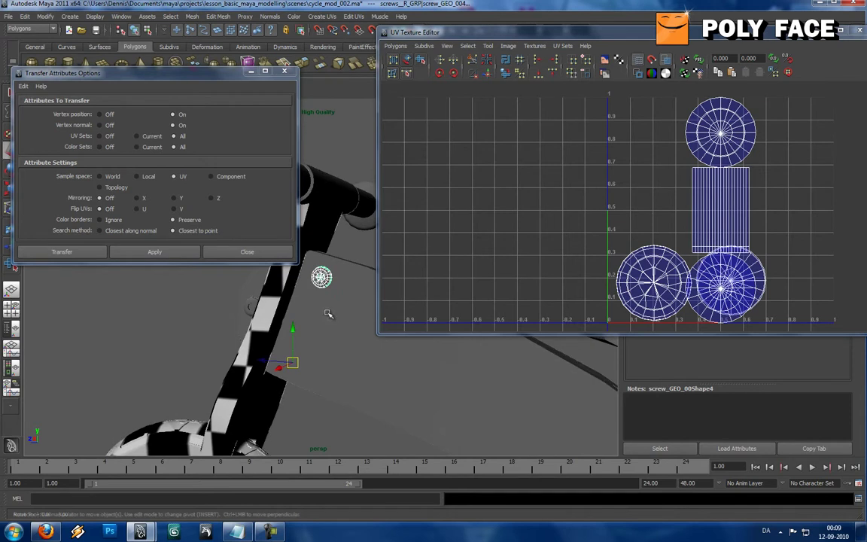
key(ctrl+z)
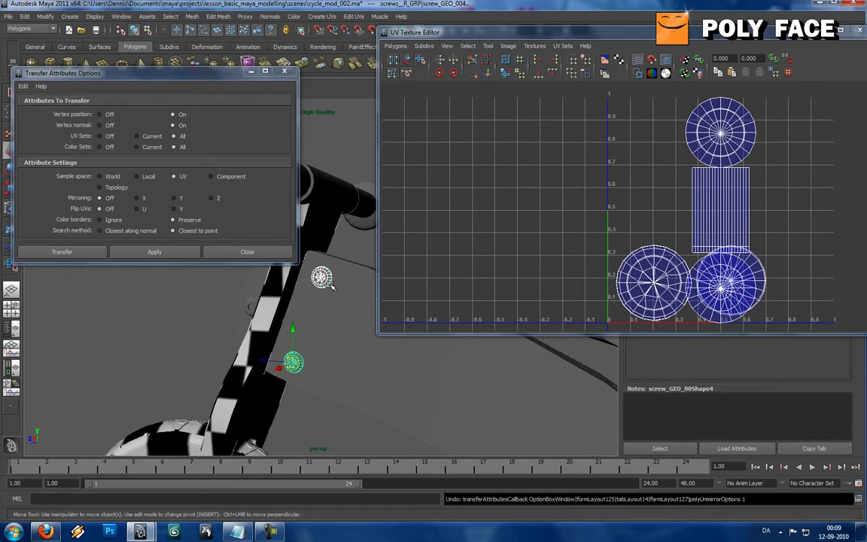
- Transfer all UV sets in UV sample space with vertex position and normal off, and check the lower screw's UVs
click(147, 177)
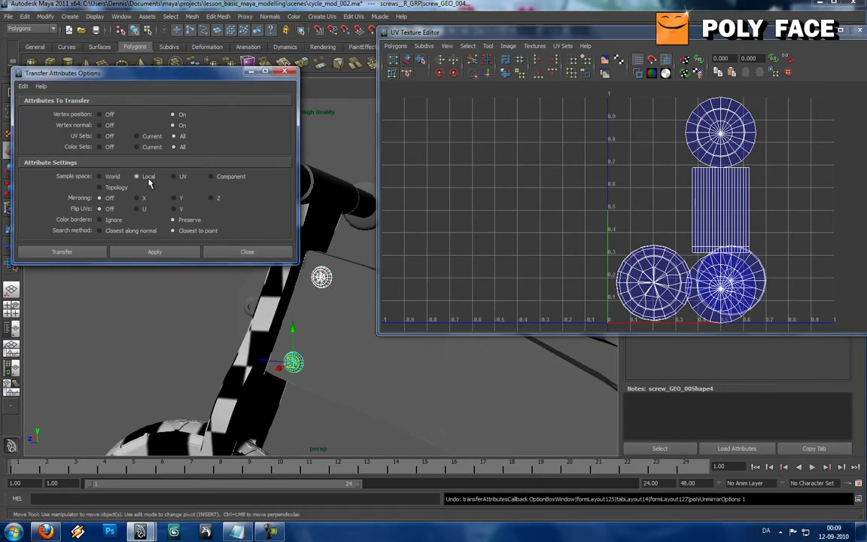
click(225, 181)
click(174, 137)
click(174, 176)
click(154, 252)
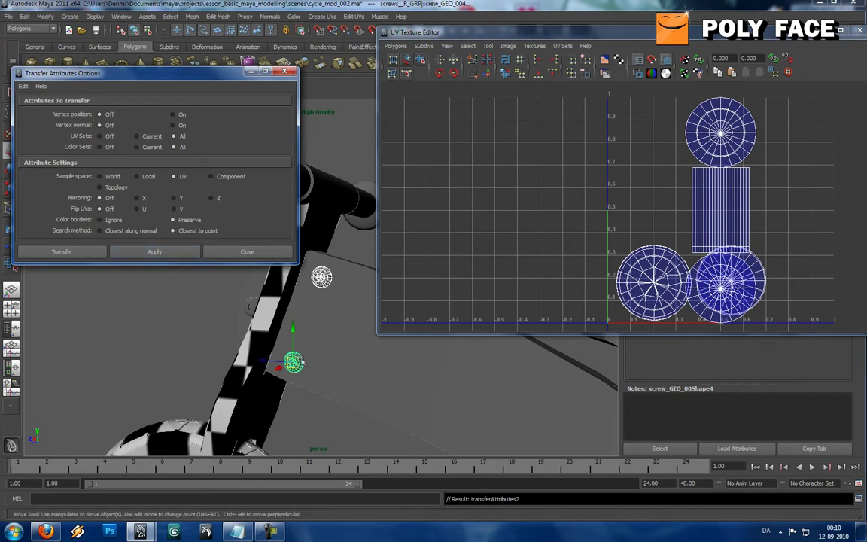
click(299, 363)
click(346, 252)
click(299, 363)
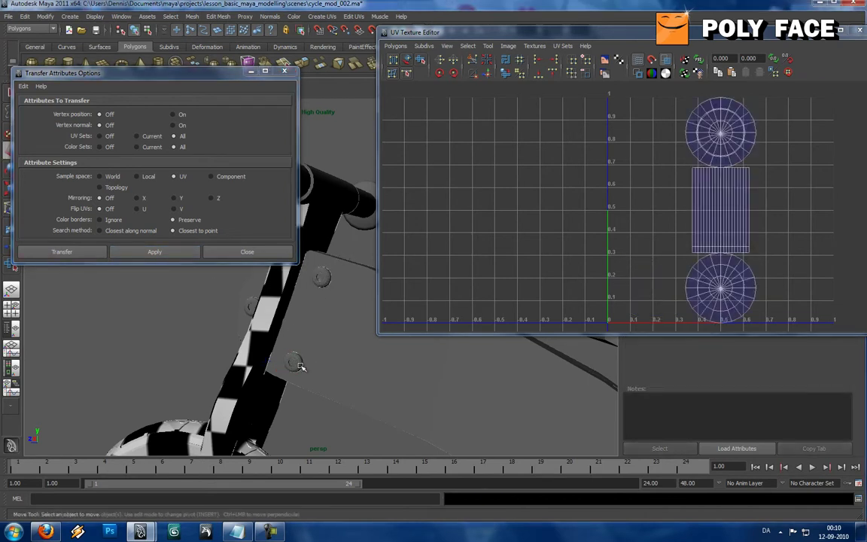
- Try the transfer from the upper to the lower screw with vertex normal on, and undo it
click(322, 279)
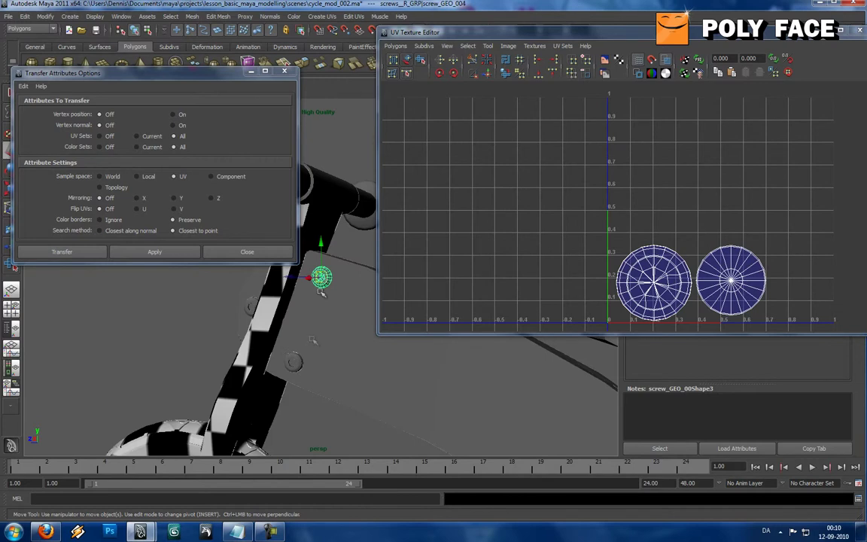
shift+click(298, 362)
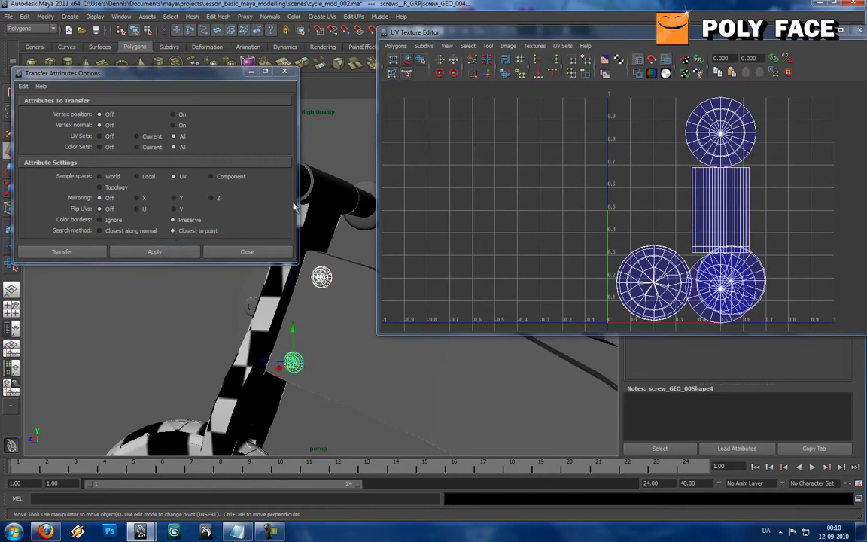
click(173, 125)
click(188, 253)
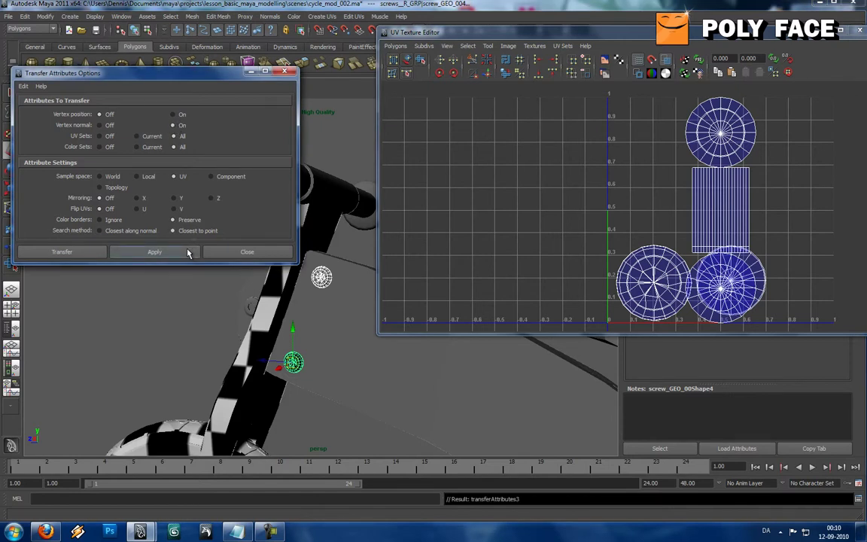
click(182, 289)
click(294, 365)
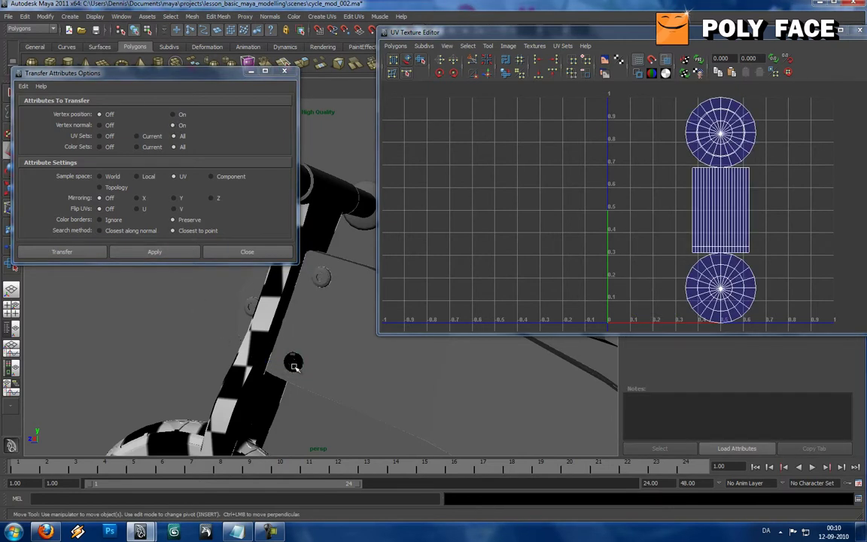
key(ctrl+z)
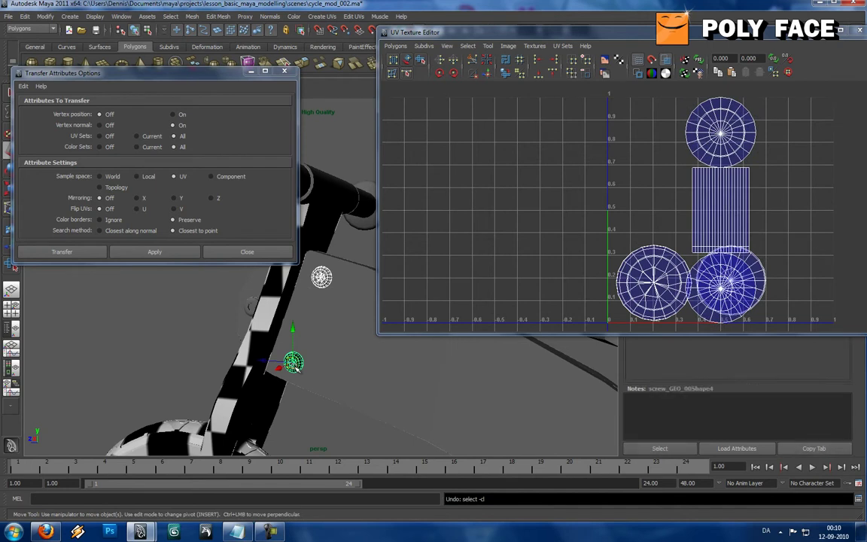
click(300, 348)
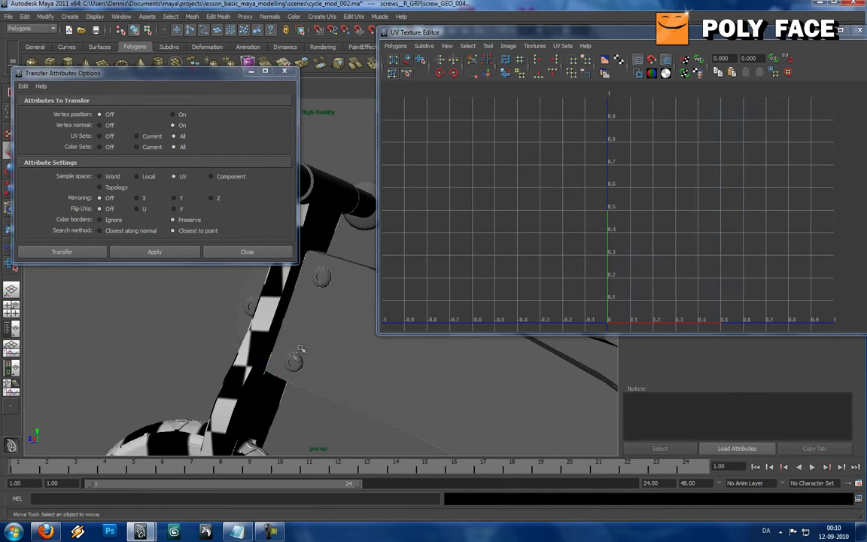
- Try transferring attributes from the upper to the lower screw with the closest-along-normal search method, and undo it
click(321, 277)
shift+click(298, 361)
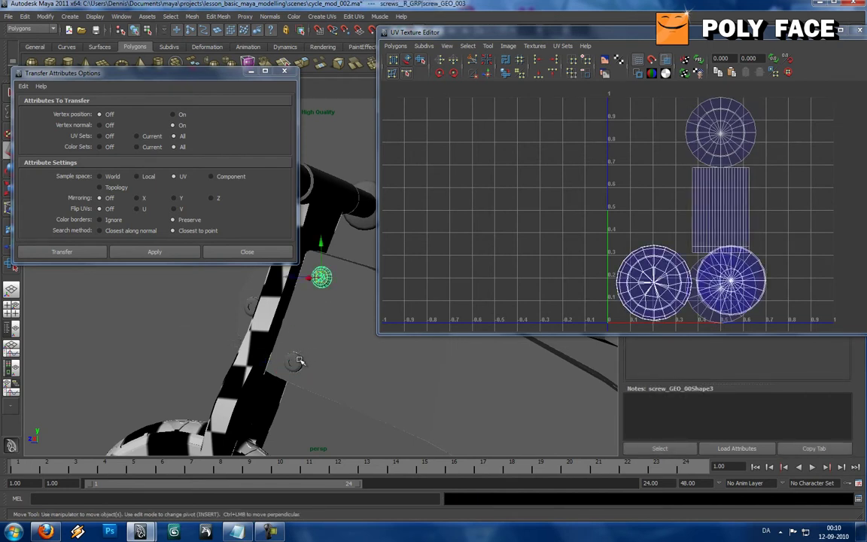
click(131, 232)
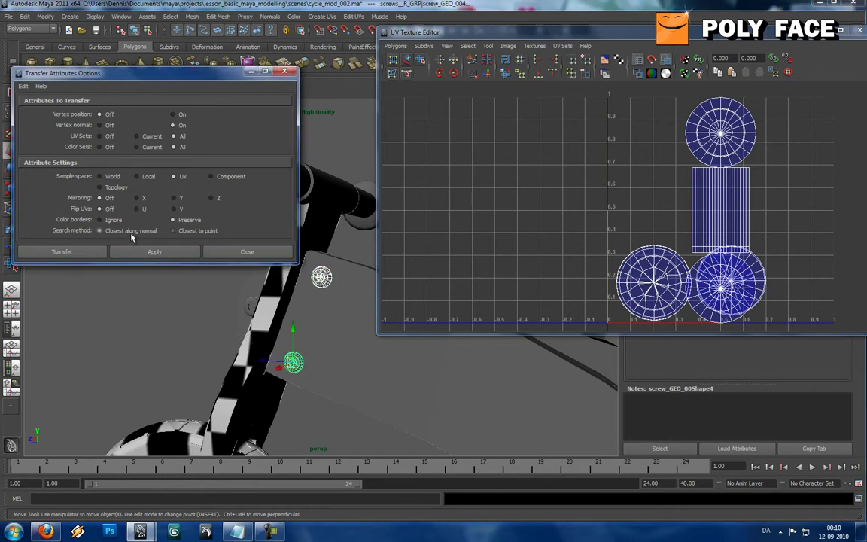
click(150, 253)
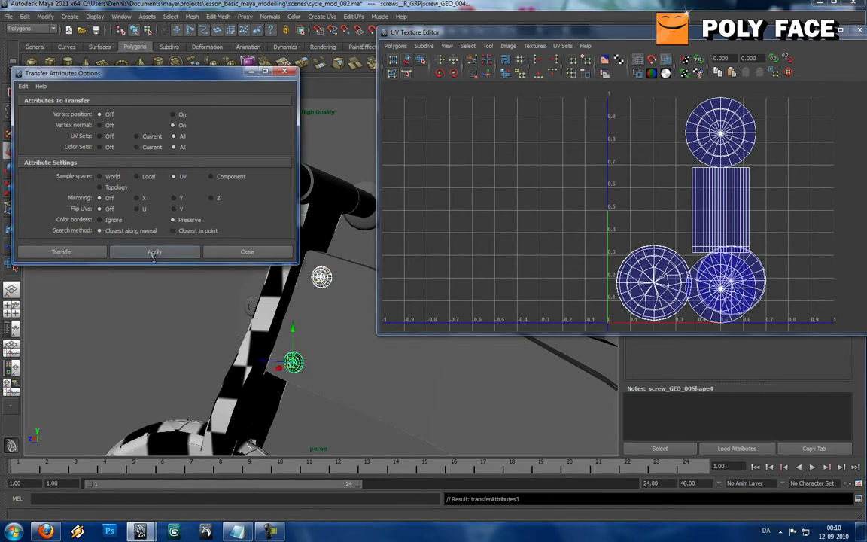
key(ctrl+z)
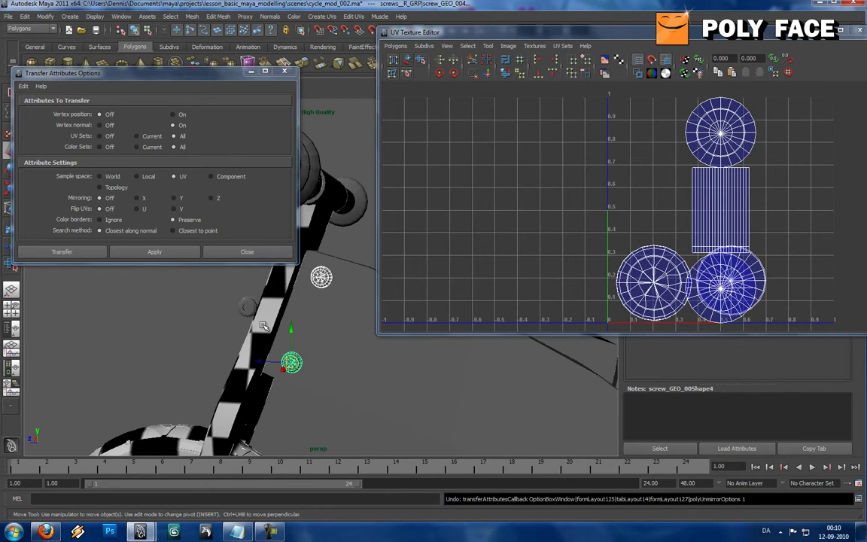
key(ctrl+z)
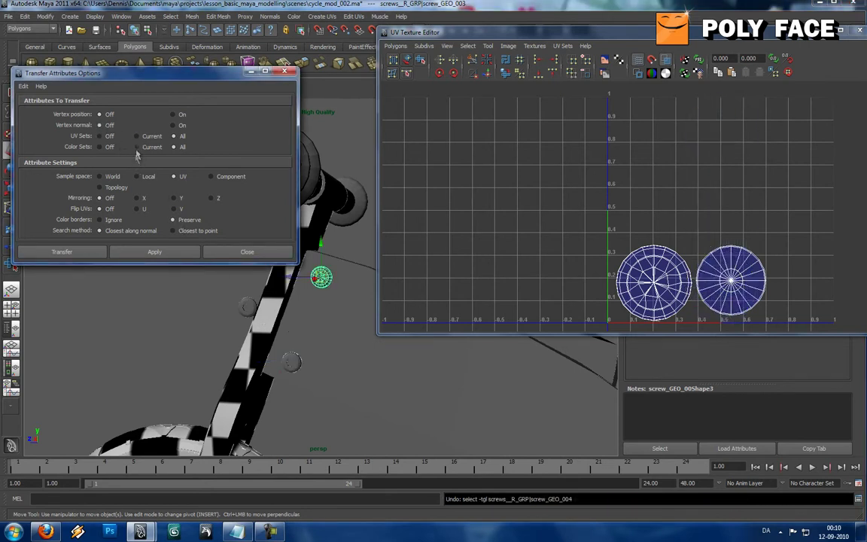
- Try transferring only the current UV and color sets with vertex normal off, and compare both screws' UV layouts
click(136, 136)
shift+click(275, 343)
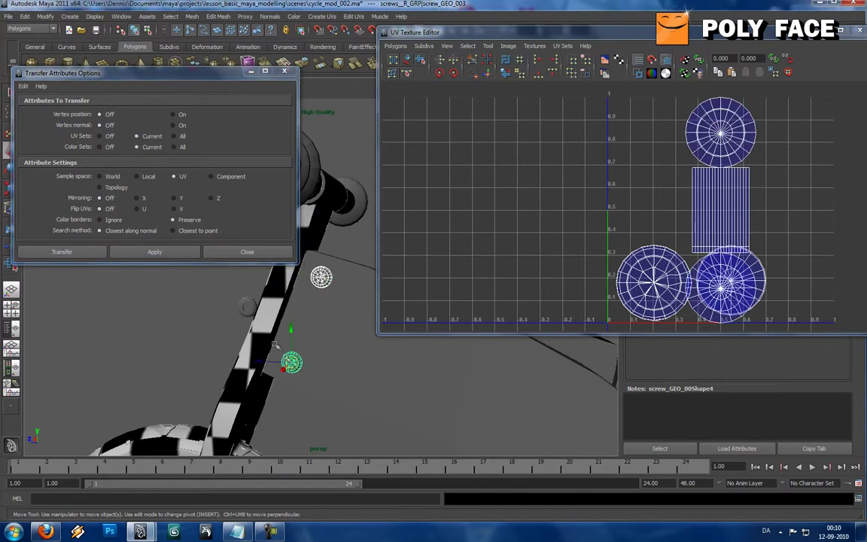
click(155, 252)
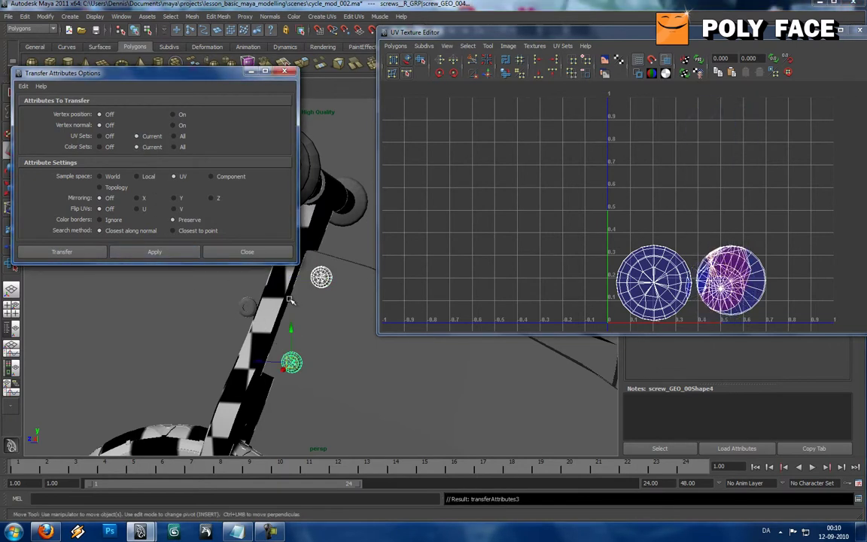
click(164, 302)
click(292, 362)
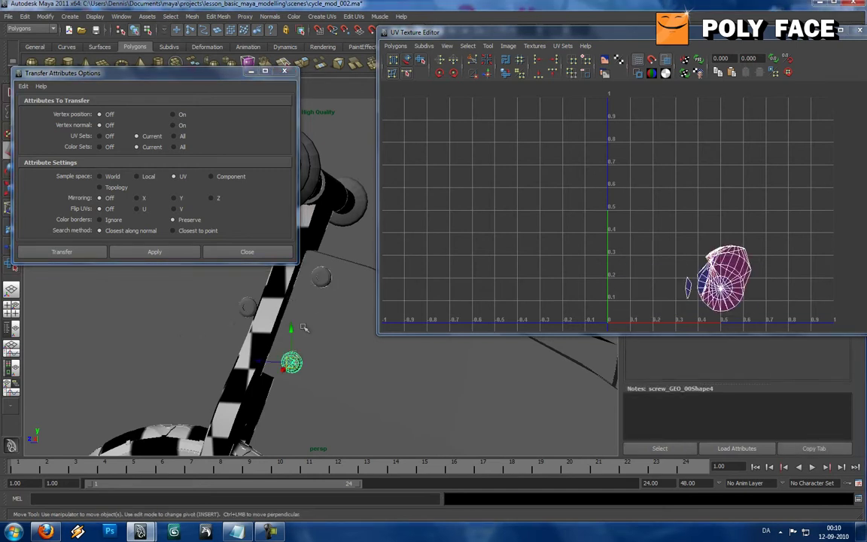
click(292, 248)
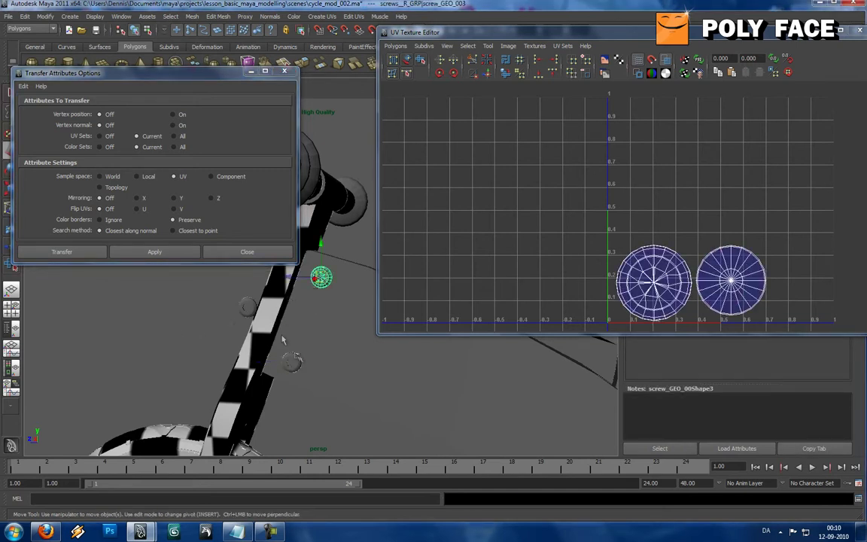
click(292, 363)
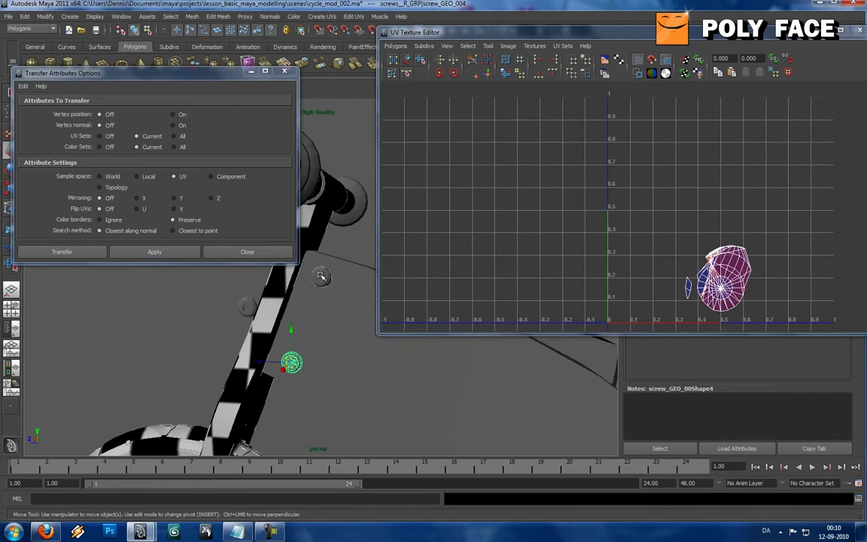
- Try the current-set transfer with the closest-to-point search method, and compare the UVs of the upper and lower screws
click(322, 276)
shift+click(265, 324)
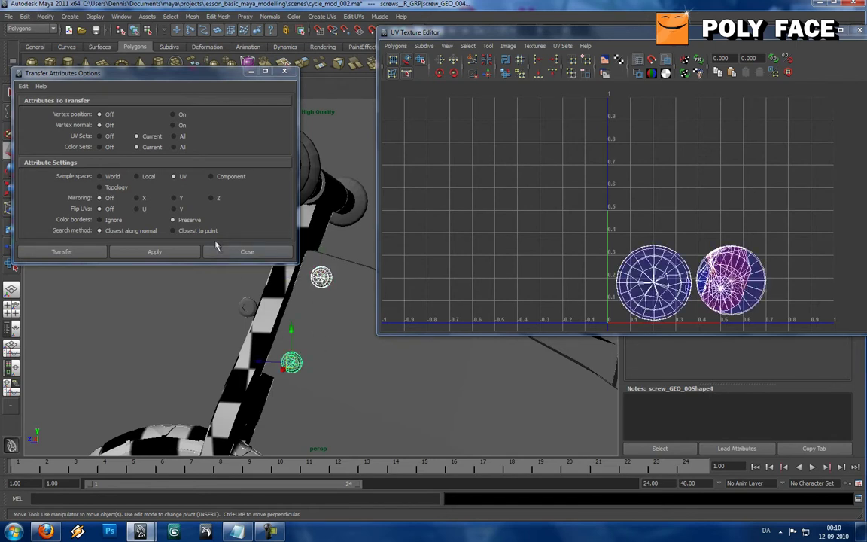
click(173, 230)
click(188, 327)
click(321, 276)
click(292, 361)
shift+click(323, 275)
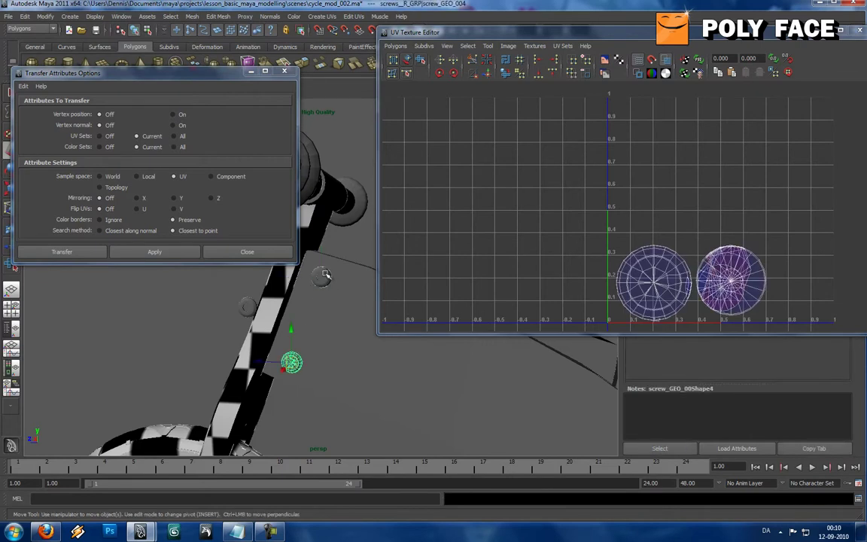
click(325, 275)
shift+click(292, 362)
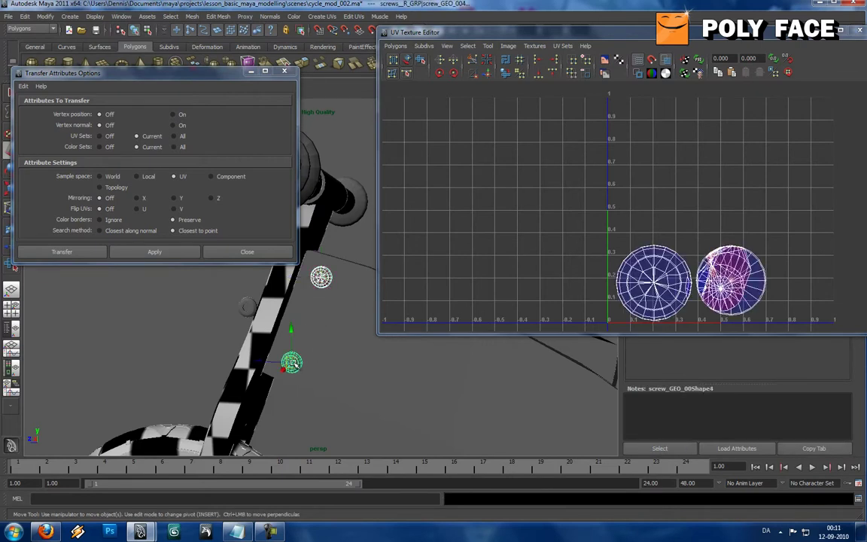
- Try transferring all UV sets and all color sets from the upper to the lower screw
click(176, 137)
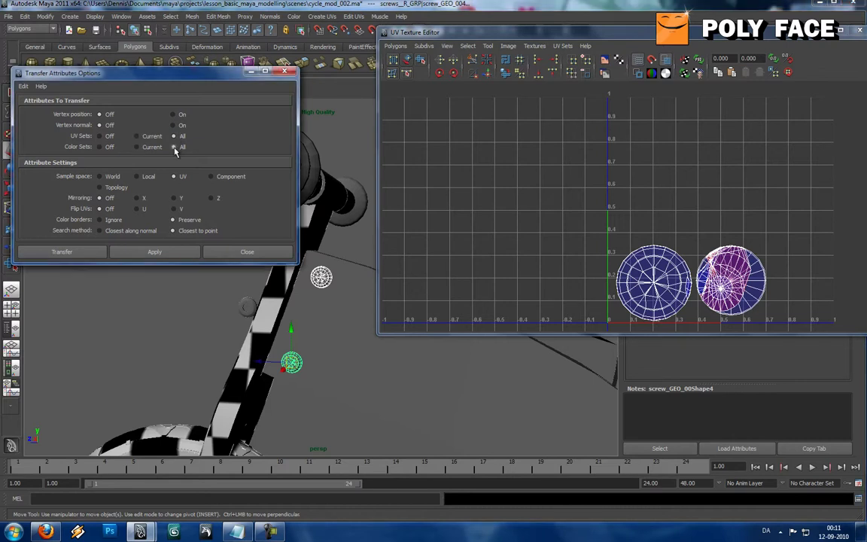
click(169, 251)
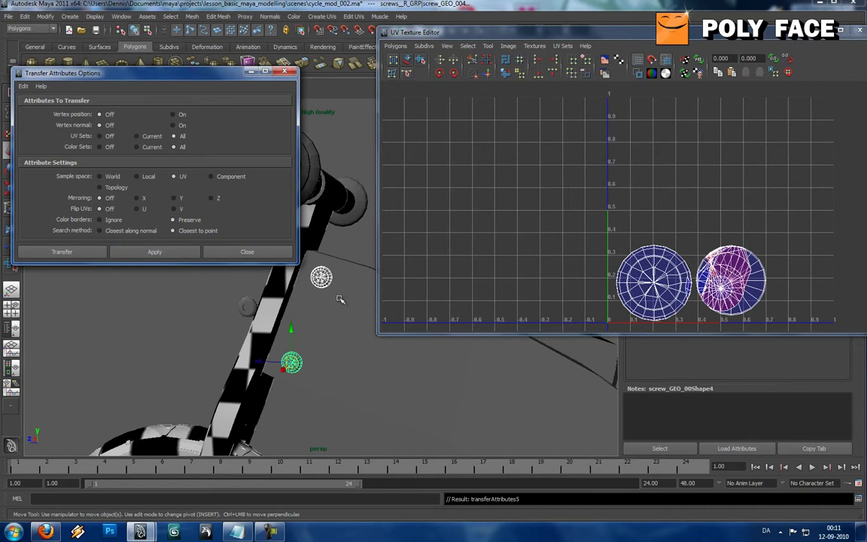
shift+click(298, 353)
- Undo the attribute transfers made on the lower screw until its original UV layout is restored
key(ctrl+z)
key(ctrl+z)
key(ctrl+z)
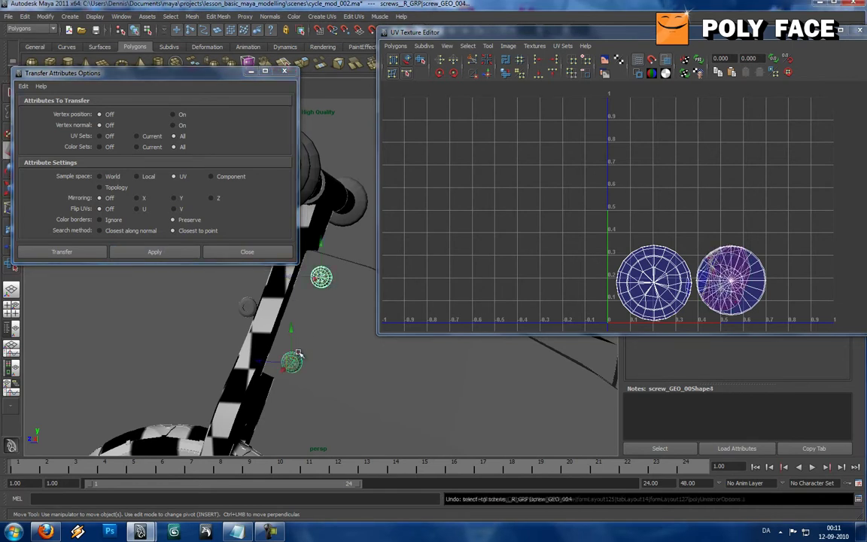
key(ctrl+z)
key(ctrl+z)
key(ctrl+z)
key(ctrl+z)
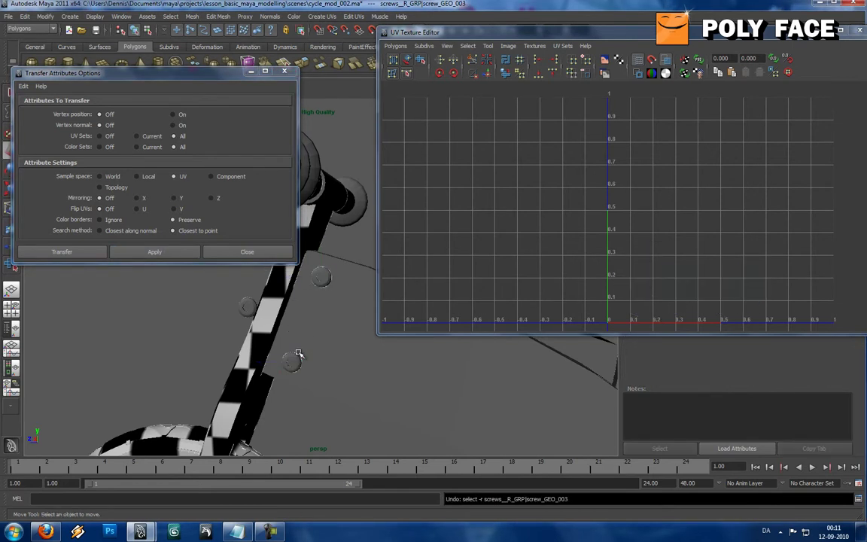
key(ctrl+z)
key(ctrl+z)
key(ctrl+z)
key(ctrl+z)
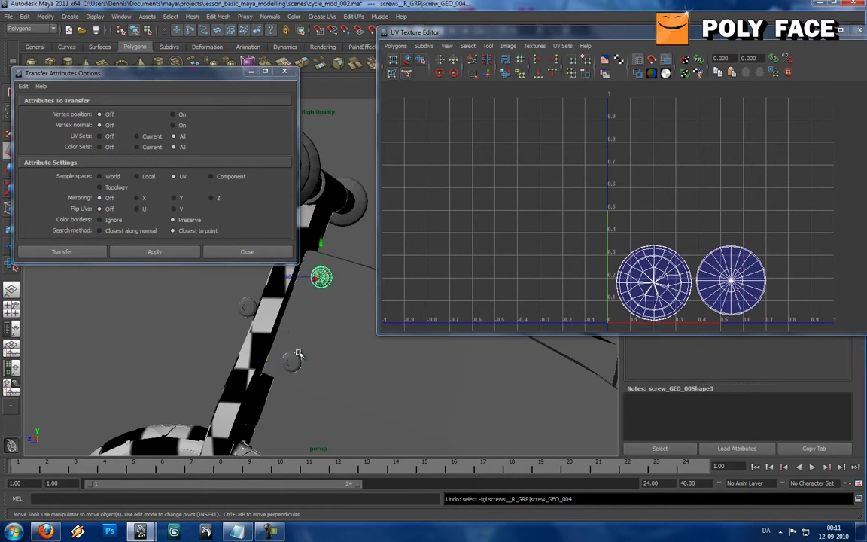
key(ctrl+z)
key(ctrl+z)
key(ctrl+z)
key(ctrl+z)
key(ctrl+z)
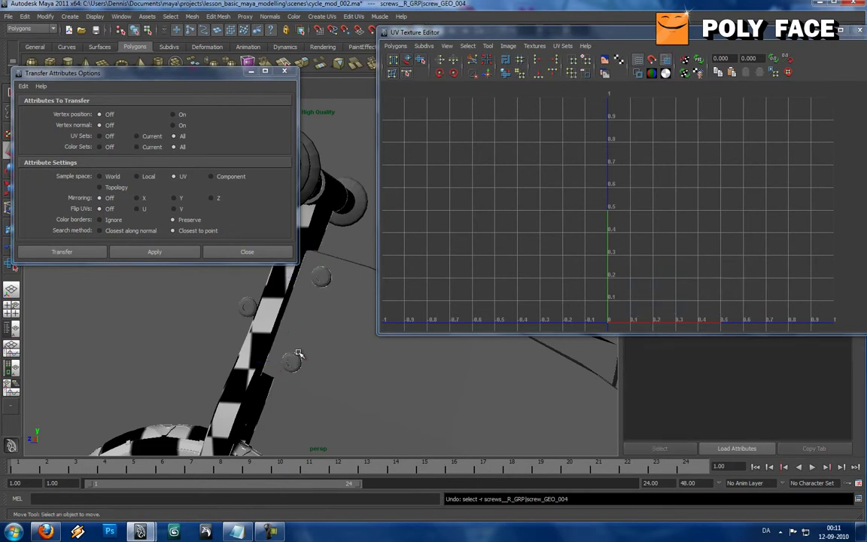
key(ctrl+z)
key(ctrl+z)
key(ctrl+z)
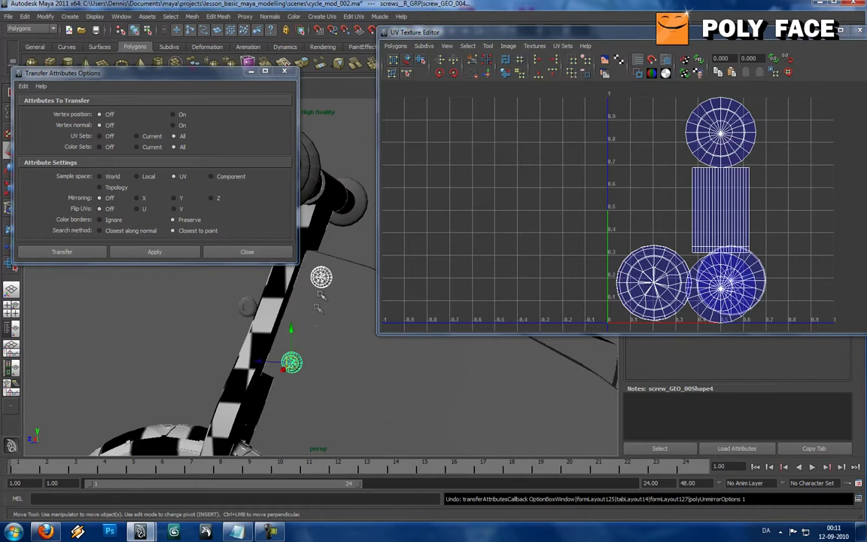
- Try transferring the current UV set to the lower screw with color borders ignored, and undo it
shift+click(293, 362)
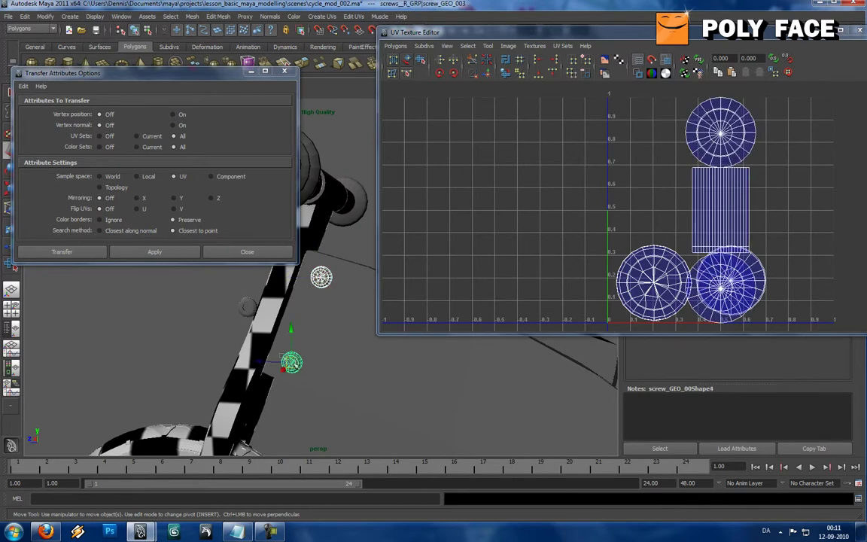
click(176, 256)
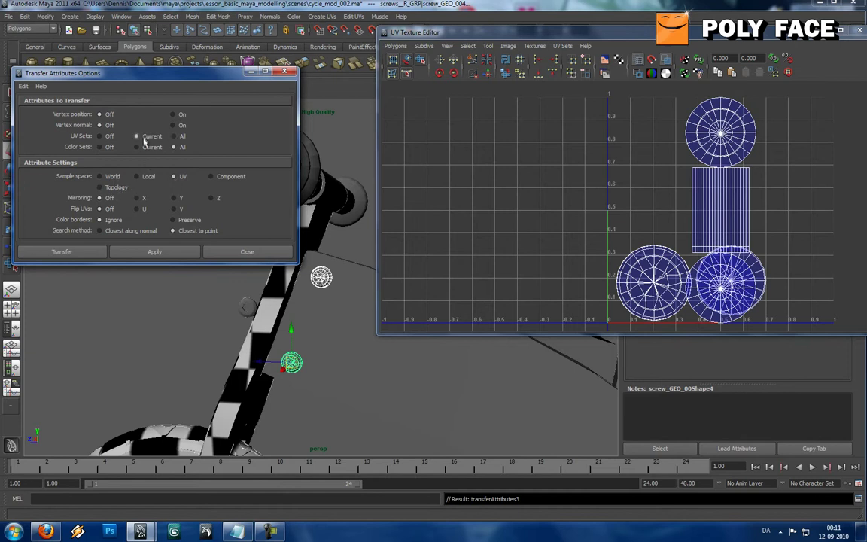
click(171, 248)
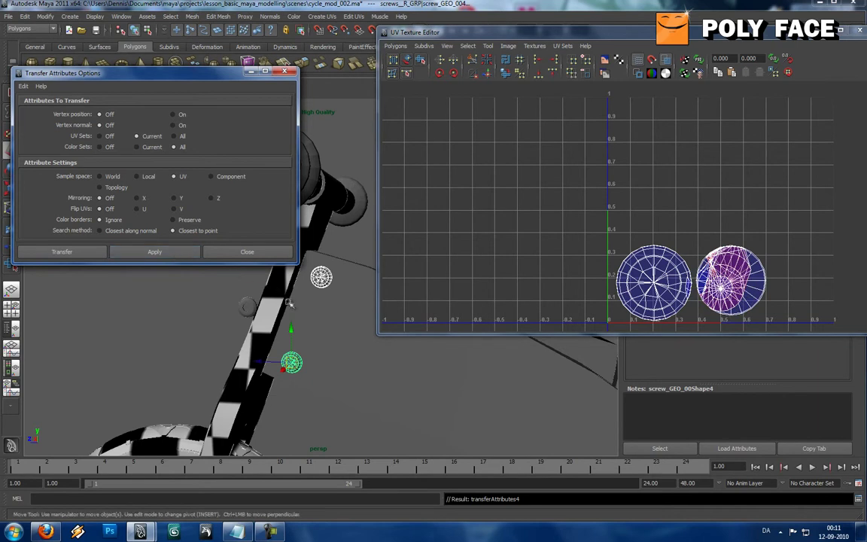
alt+drag(257, 268, 298, 304)
key(ctrl+z)
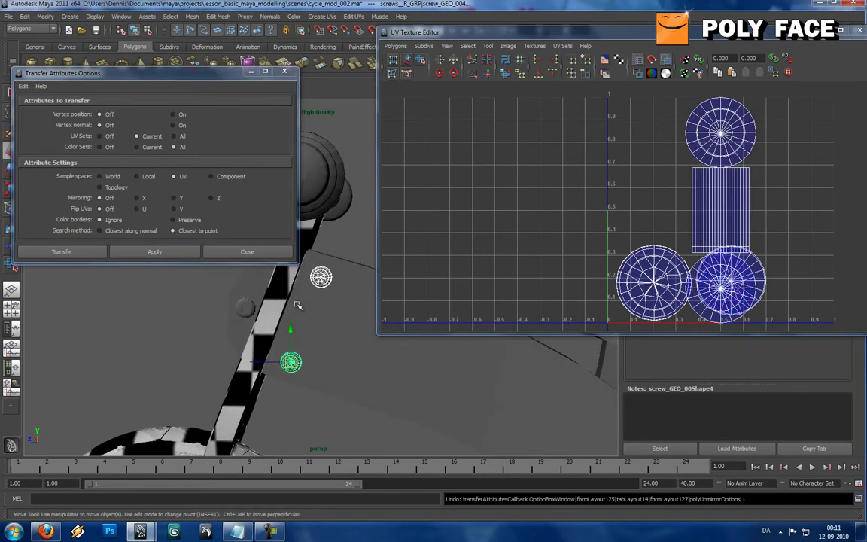
- Try the current UV set transfer twice with the closest-along-normal search method and color borders ignored, undoing each attempt
click(128, 230)
click(154, 253)
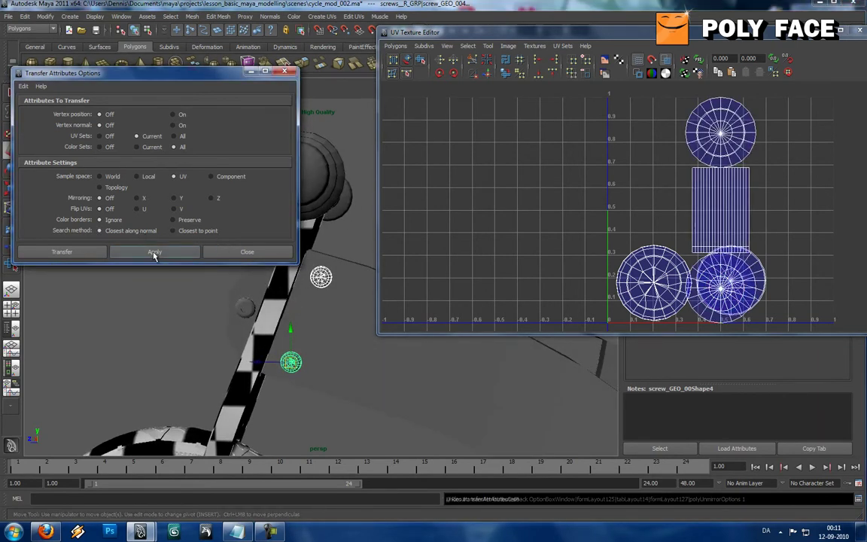
alt+drag(276, 291, 300, 309)
key(ctrl+z)
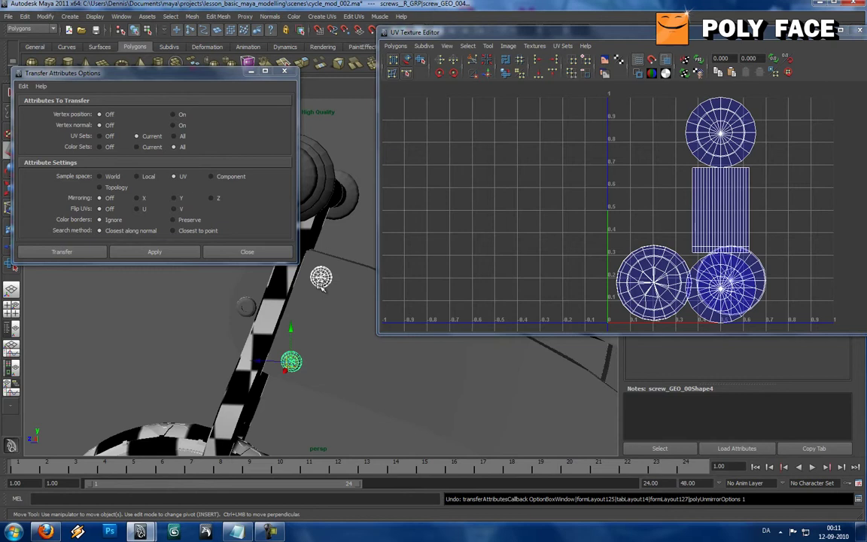
alt+drag(330, 253, 323, 254)
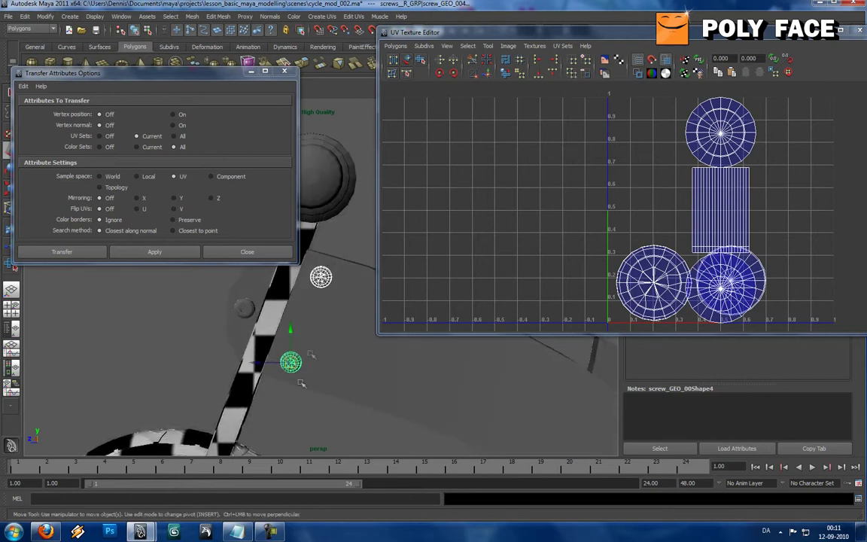
click(143, 256)
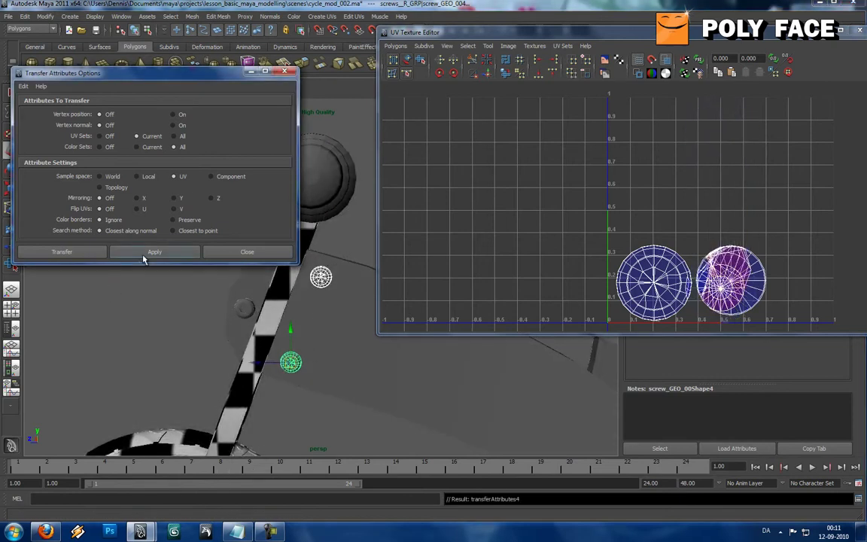
key(ctrl+z)
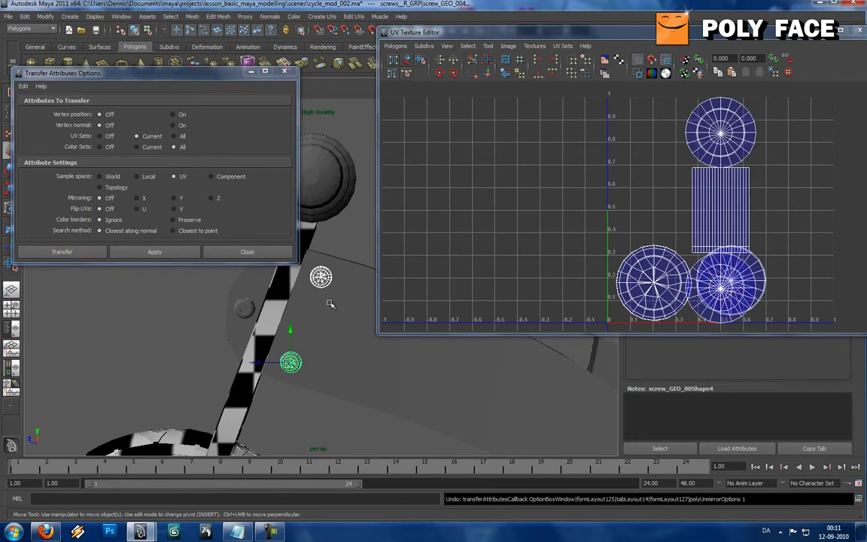
- Try the transfer with both UV sets and color sets limited to current, and undo it
alt+drag(329, 303, 269, 254)
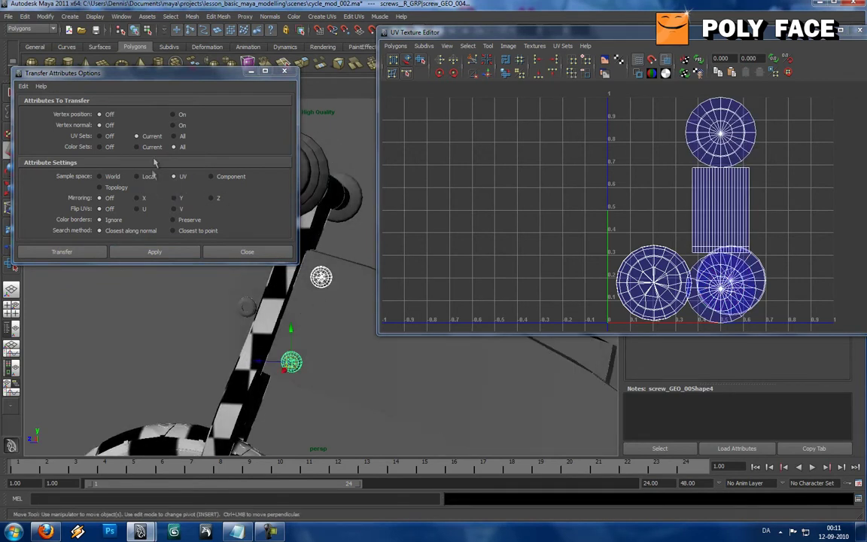
click(137, 147)
click(176, 252)
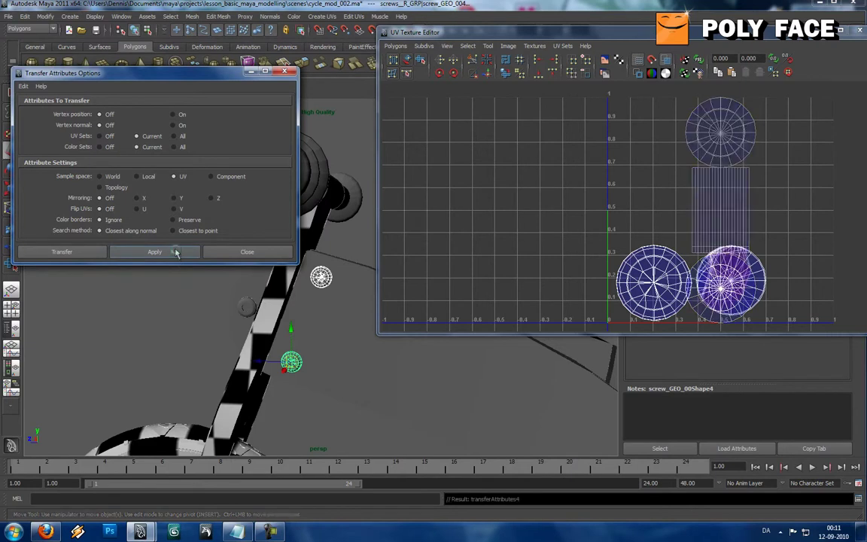
key(ctrl+z)
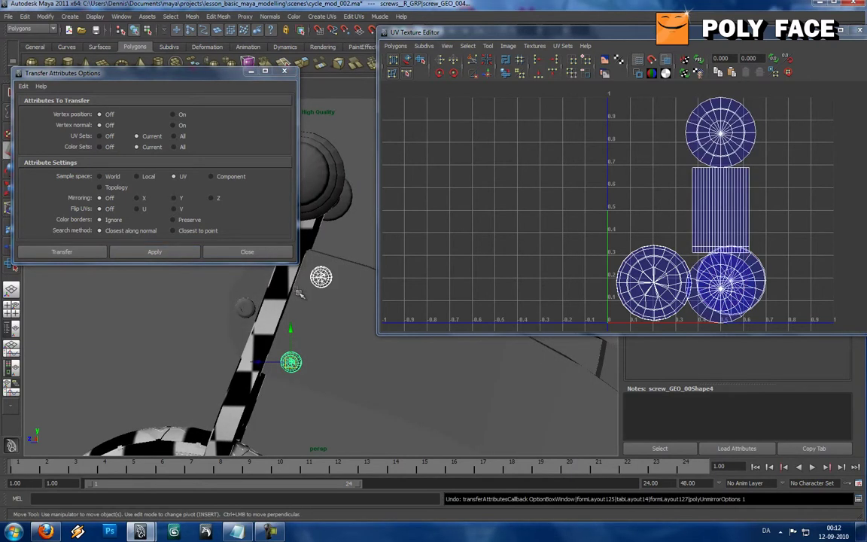
- Try the transfer with all UV sets and only the current color set, and undo it
click(173, 136)
click(165, 252)
alt+drag(265, 283, 304, 298)
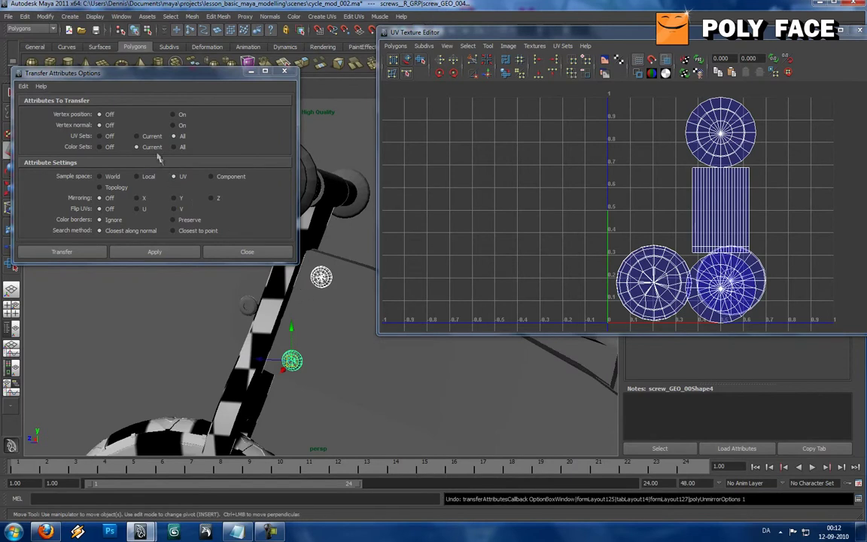
- Try transferring the current UV set with color sets off, and undo the transfer
click(136, 135)
click(99, 146)
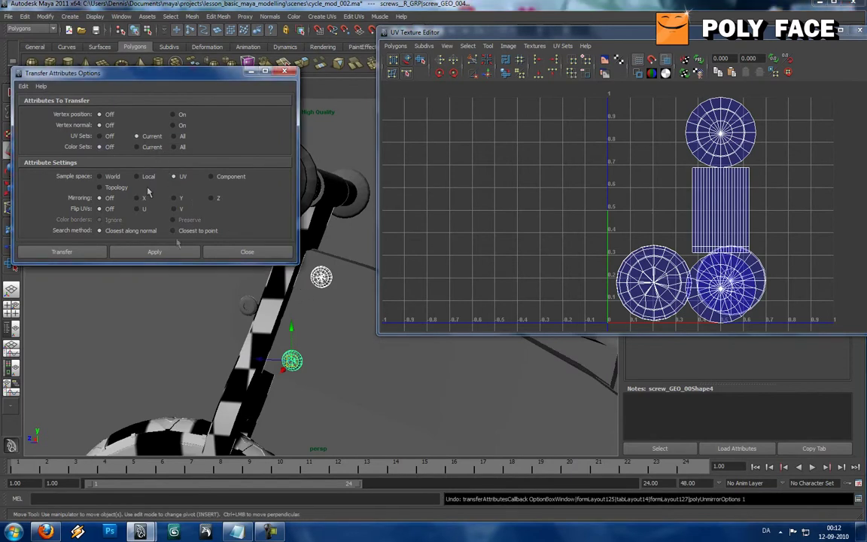
click(154, 251)
key(ctrl+z)
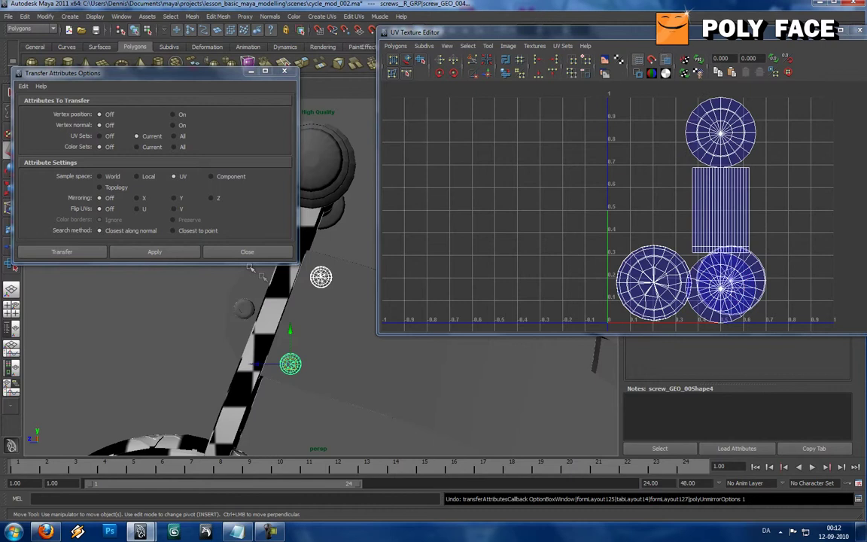
- Try transferring the current UV set in UV sample space with the closest-to-point search, and inspect the source and target screws' UVs
click(173, 230)
click(169, 252)
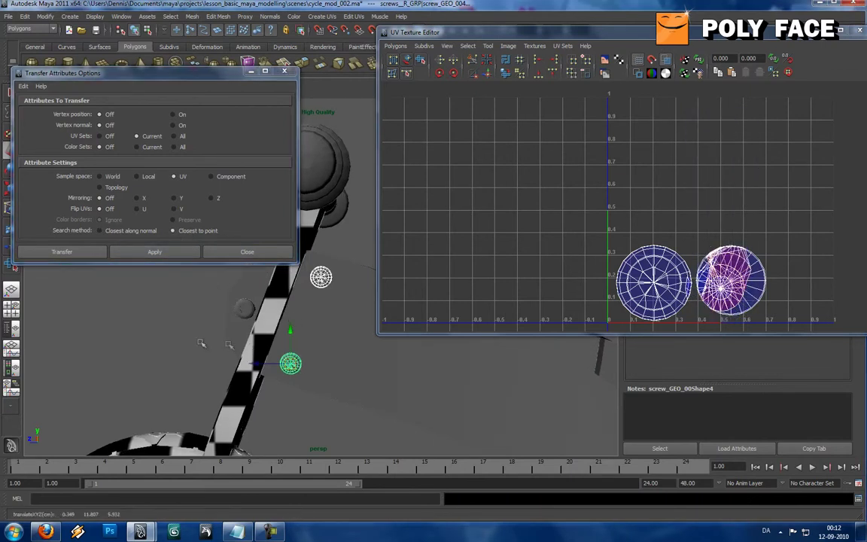
click(277, 364)
click(278, 365)
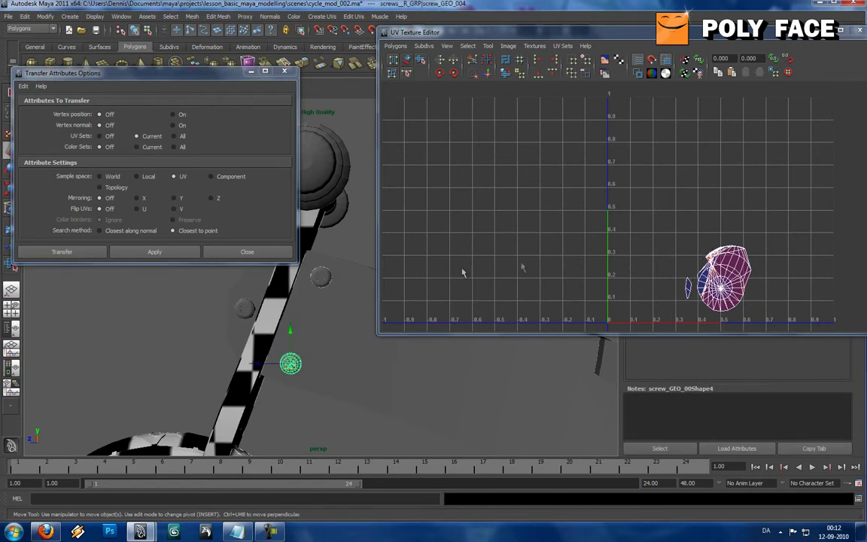
alt+drag(327, 296, 265, 307)
click(321, 280)
alt+drag(317, 302, 331, 316)
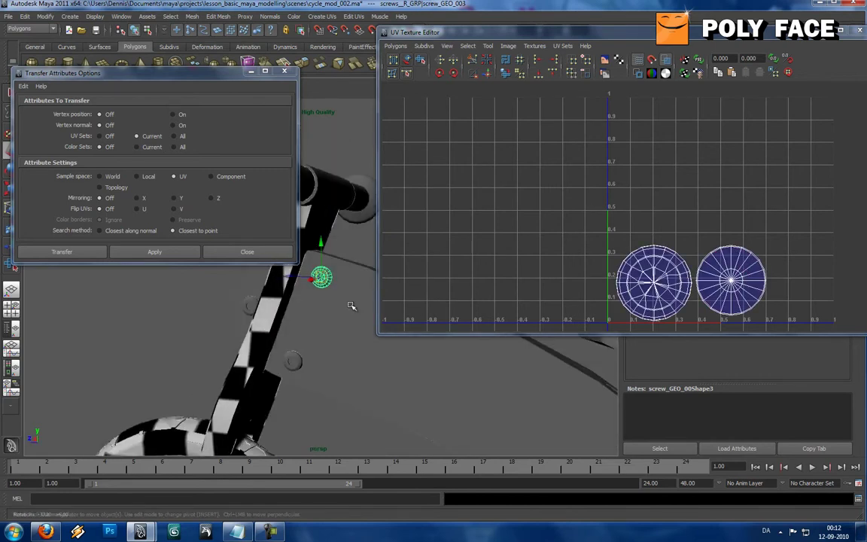
click(295, 360)
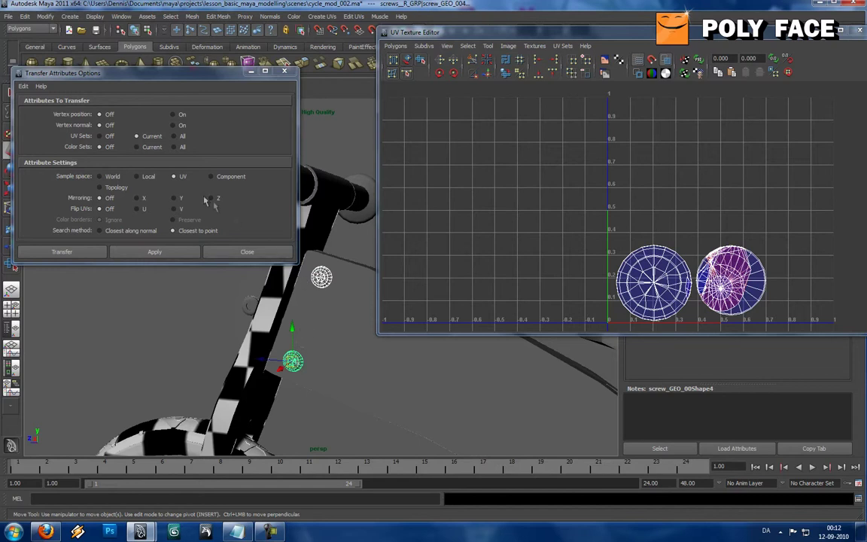
- Try the UV transfer in Local sample space, and reselect both screws to compare their UV layouts
click(149, 178)
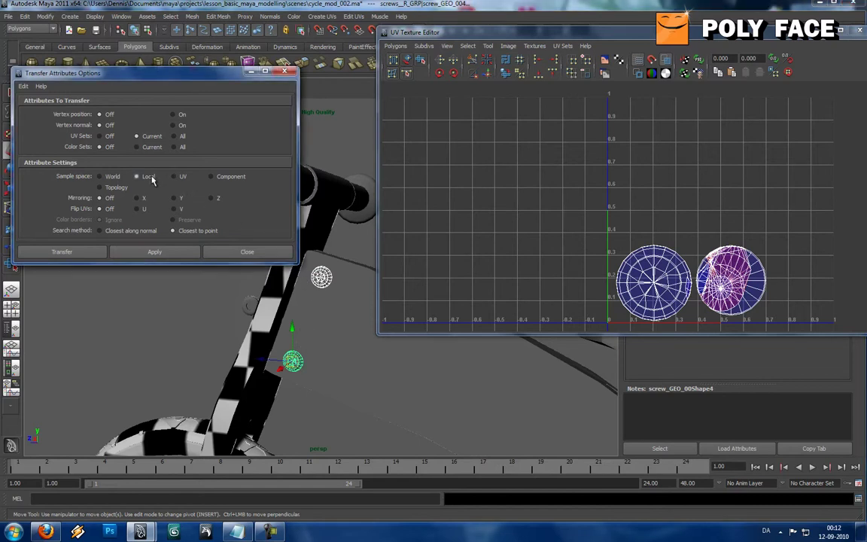
click(160, 255)
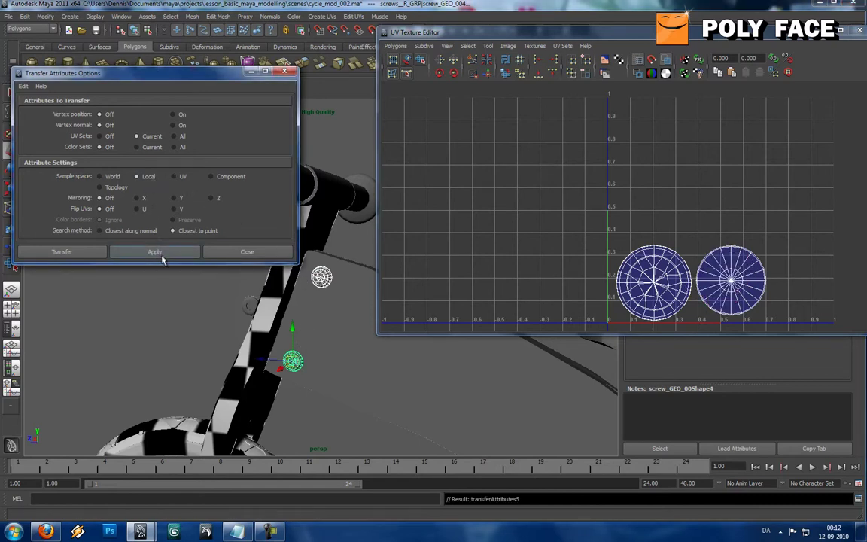
click(323, 268)
click(323, 272)
shift+click(296, 359)
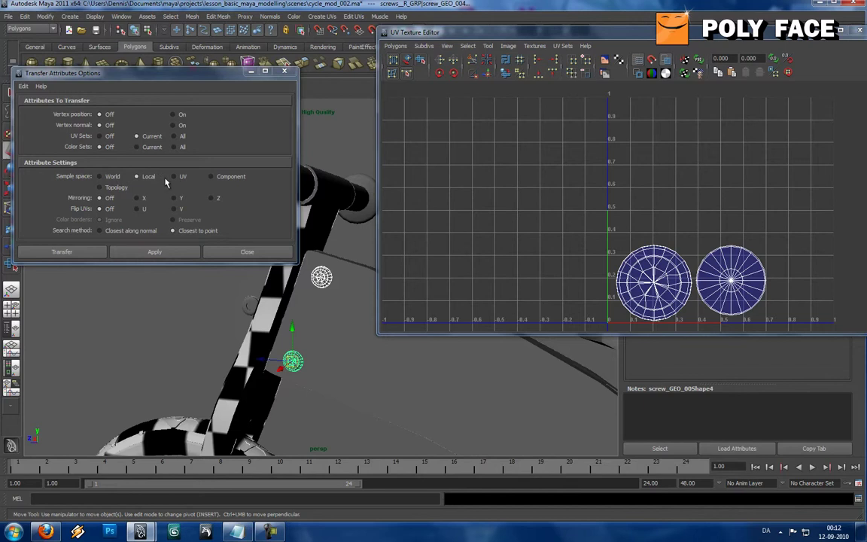
alt+drag(270, 299, 306, 320)
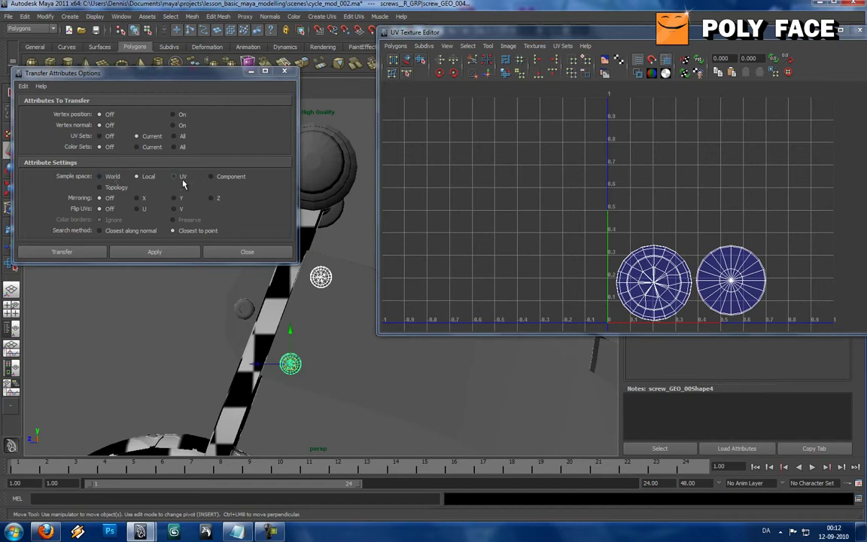
- Try the UV transfer in World sample space, and undo back through the preceding transfers and selections
click(109, 176)
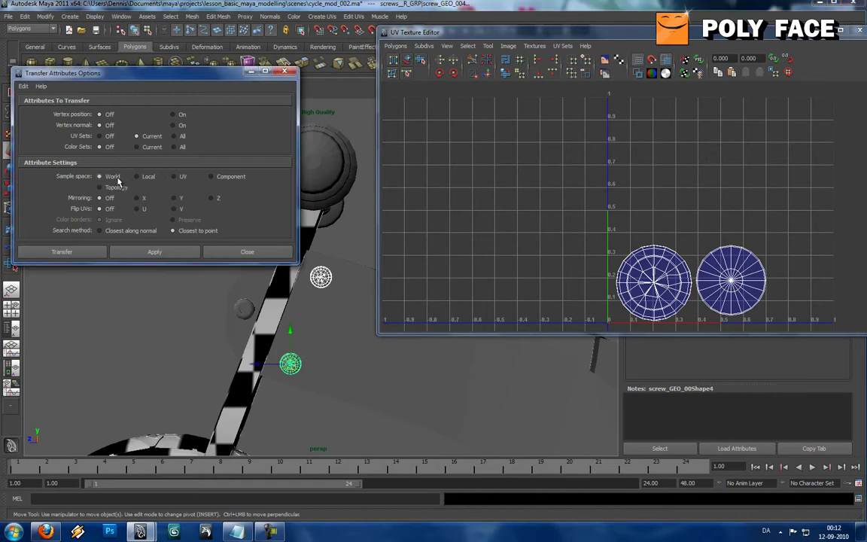
click(154, 251)
key(ctrl+z)
key(ctrl+z)
key(ctrl+z)
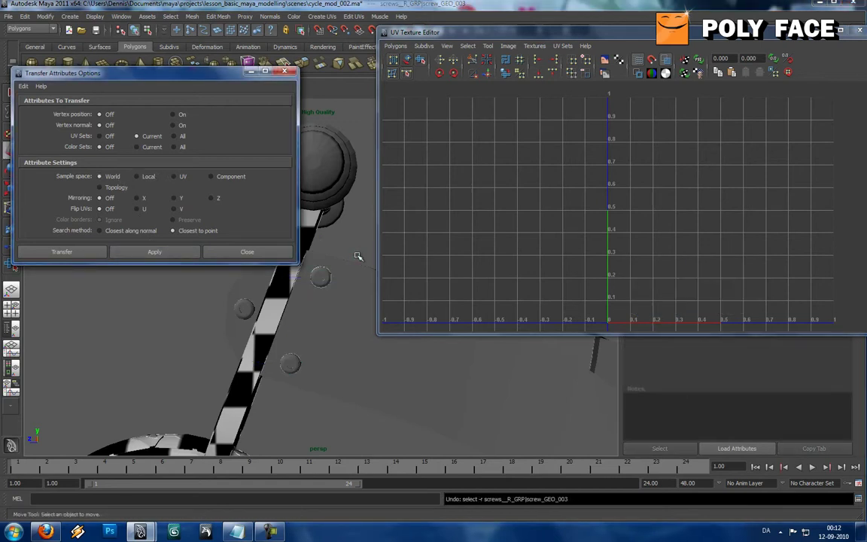
key(ctrl+z)
key(ctrl+z)
key(ctrl+z)
key(ctrl+z)
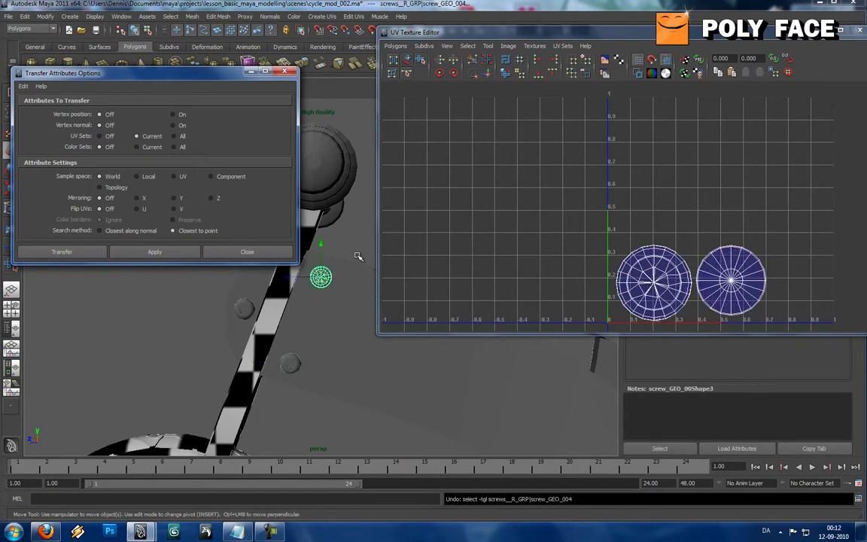
key(ctrl+z)
key(ctrl+z)
key(ctrl+z)
key(ctrl+z)
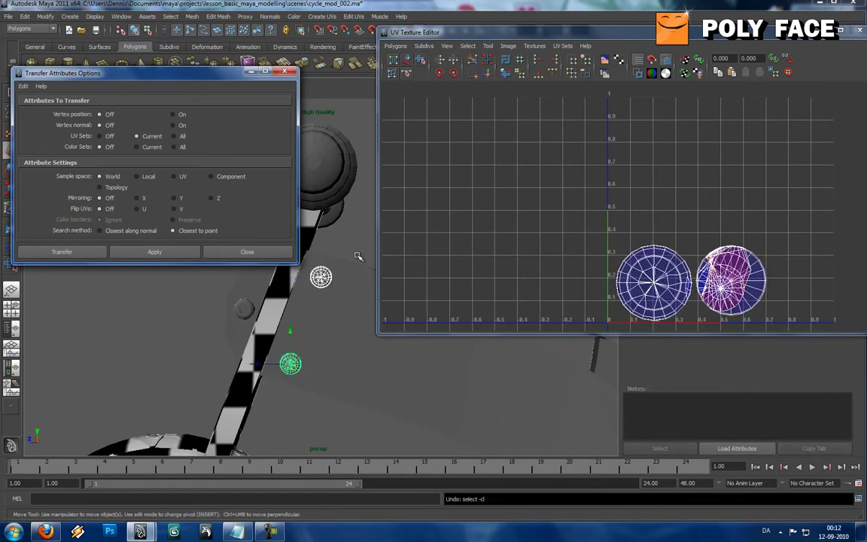
- Try the UV transfer in World and in Component sample space, undoing each attempt
click(153, 251)
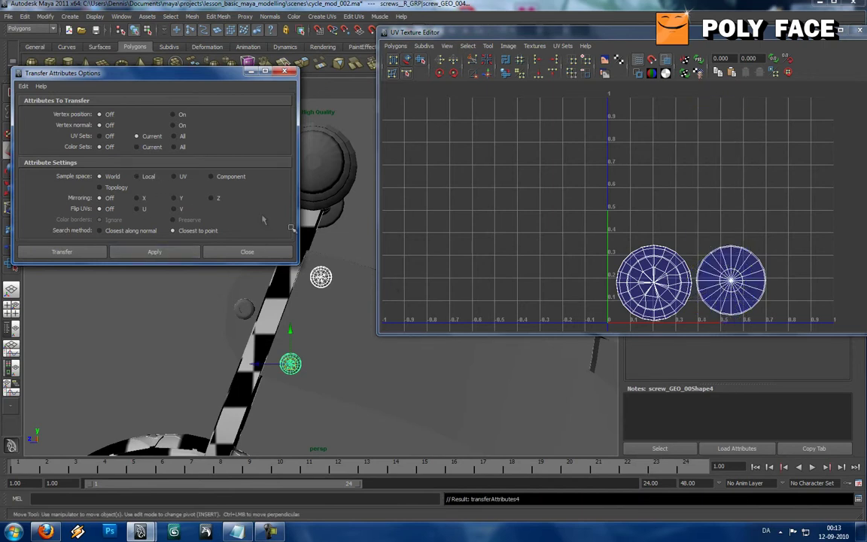
key(ctrl+z)
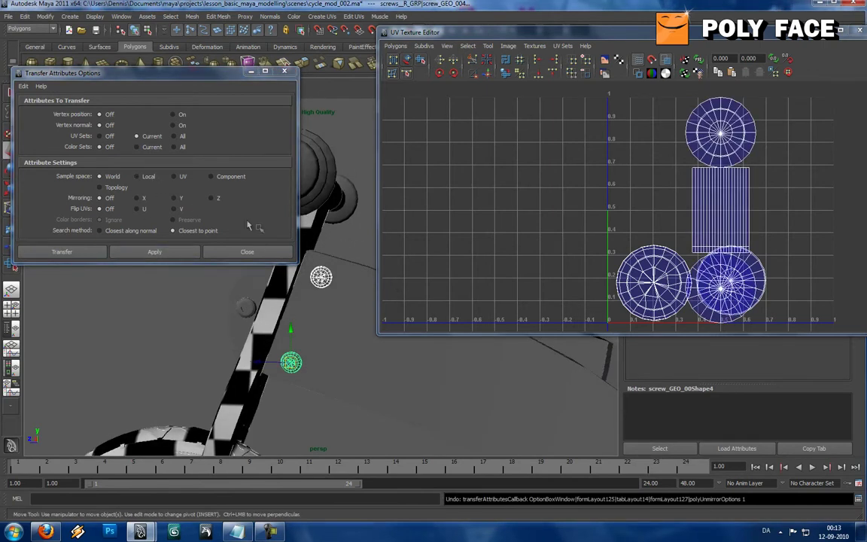
click(223, 176)
click(154, 251)
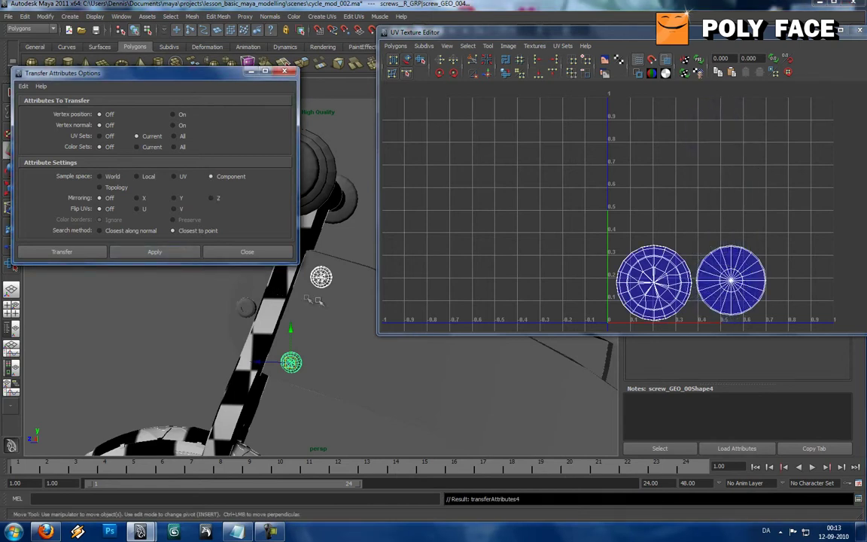
key(ctrl+z)
- Try the UV transfer in Topology sample space, and undo it
click(113, 188)
click(154, 251)
key(ctrl+z)
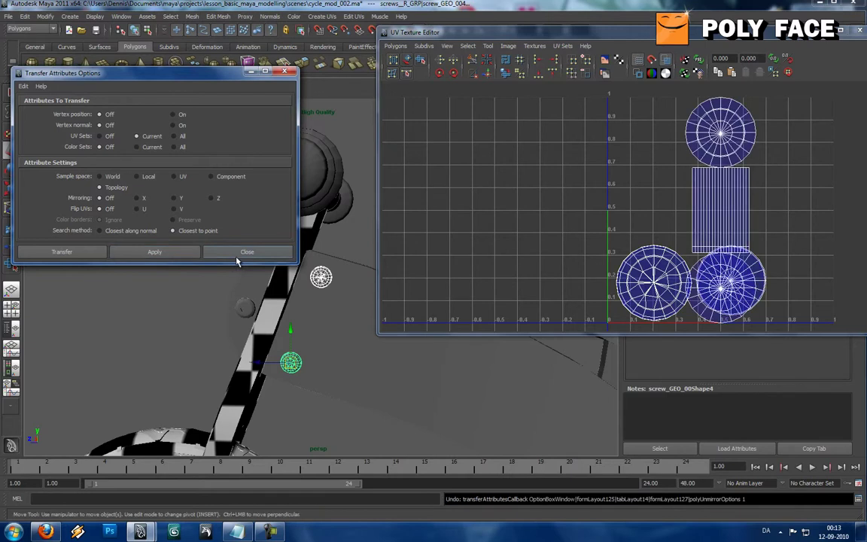
- Transfer the current UV set in Local sample space from the upper body screw to the lower one and the screw across the fork
click(105, 176)
click(150, 176)
click(154, 251)
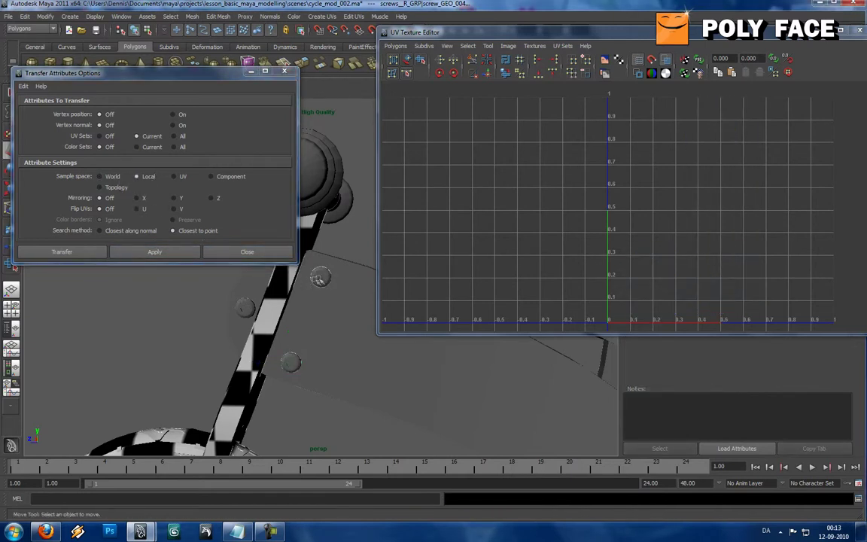
click(320, 277)
shift+click(246, 307)
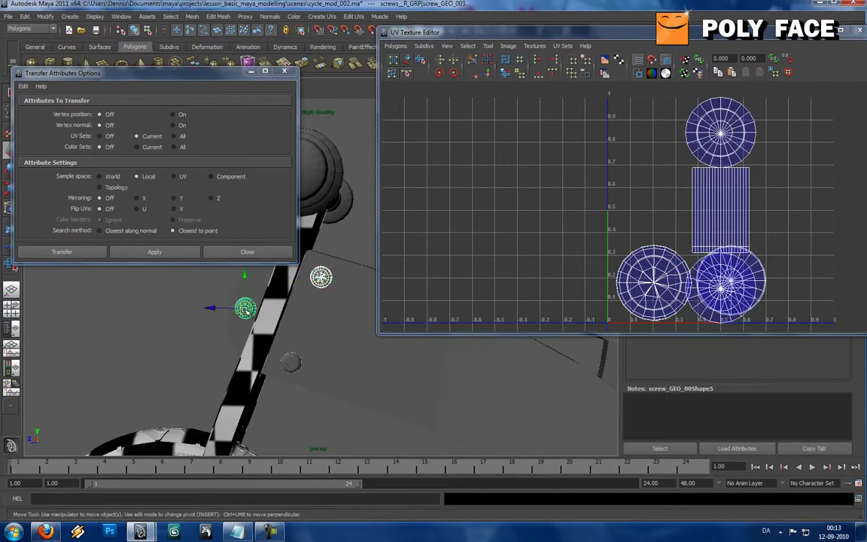
shift+click(245, 307)
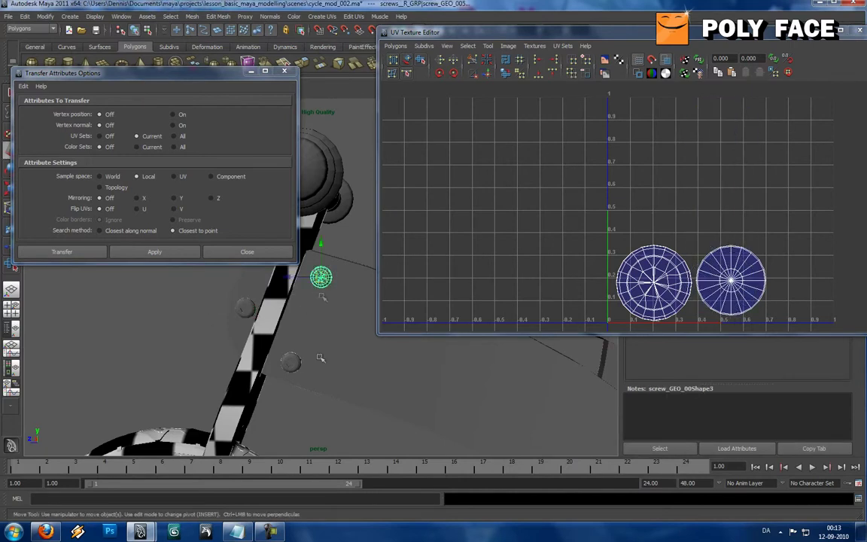
- Repeat the Local-space UV transfer from the upper body screw to the screw at the front wheel's hub
scroll(287, 323, down, 5)
alt+middle_drag(279, 329, 320, 243)
scroll(259, 312, up, 3)
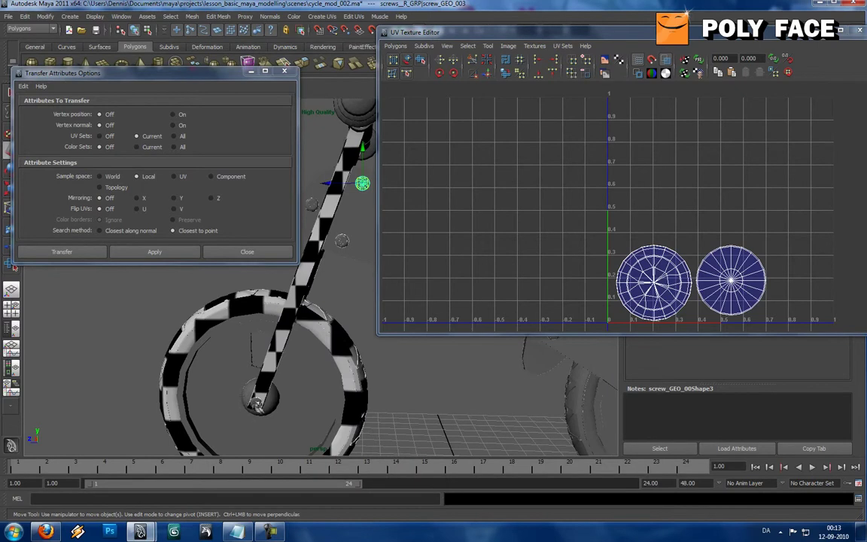
shift+click(256, 403)
key(g)
- Repeat the Local-space UV transfer from the upper front body screw to each of the two rear body screws
alt+middle_drag(331, 349, 297, 420)
click(332, 252)
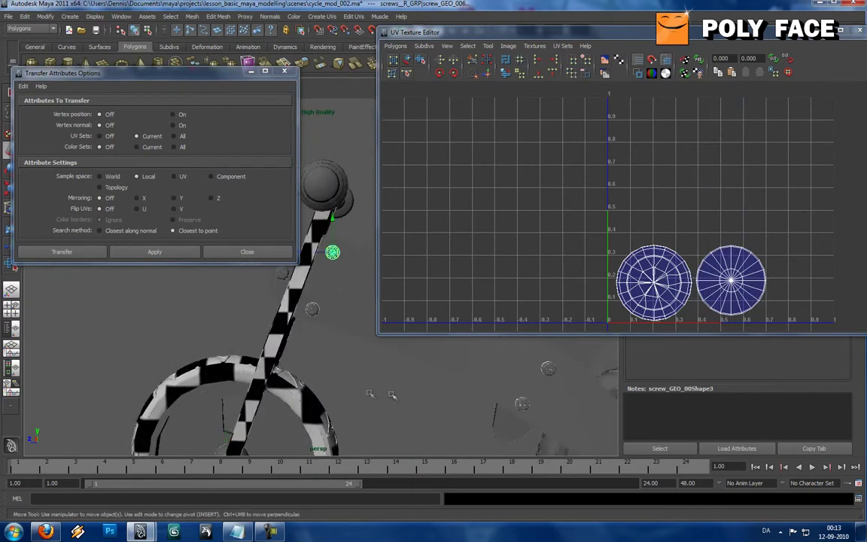
alt+middle_drag(392, 394, 335, 401)
shift+click(489, 375)
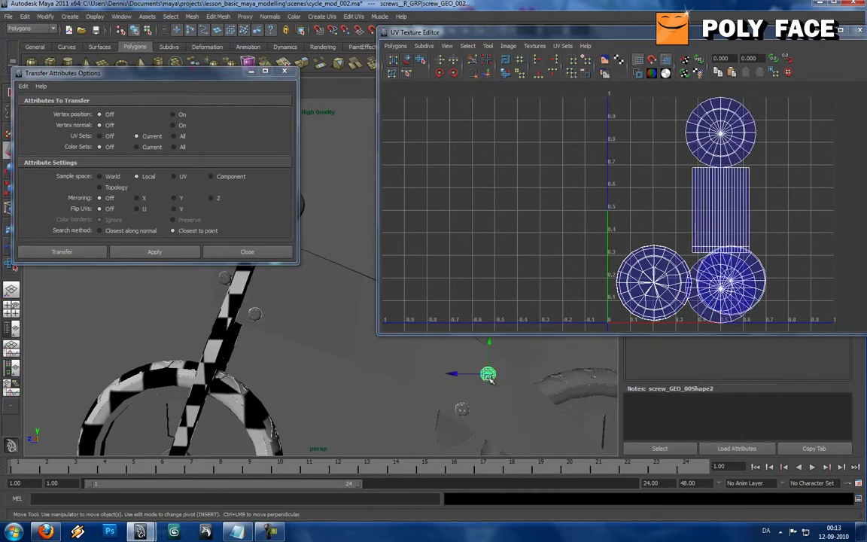
key(g)
alt+middle_drag(325, 319, 321, 351)
click(272, 290)
shift+click(460, 440)
key(g)
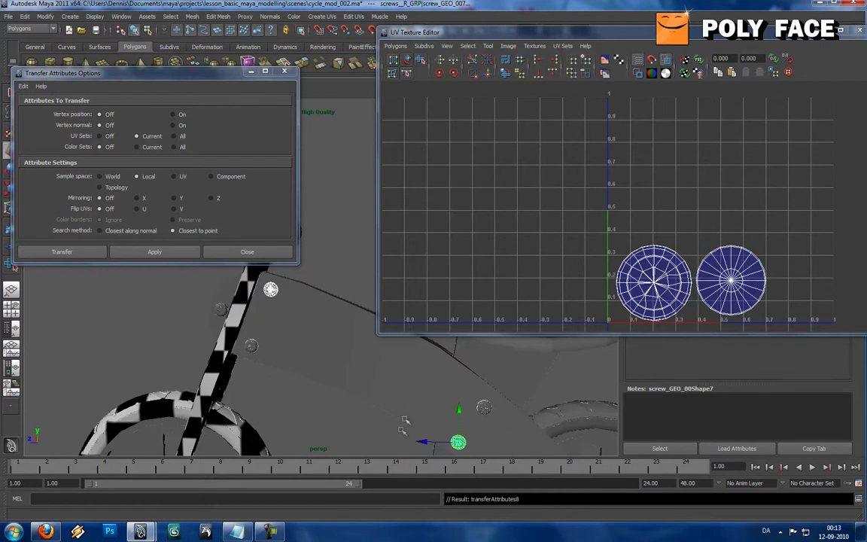
- Repeat the UV transfer from the upper front body screw to another screw toward the rear of the bike
click(271, 290)
alt+middle_drag(357, 395, 268, 337)
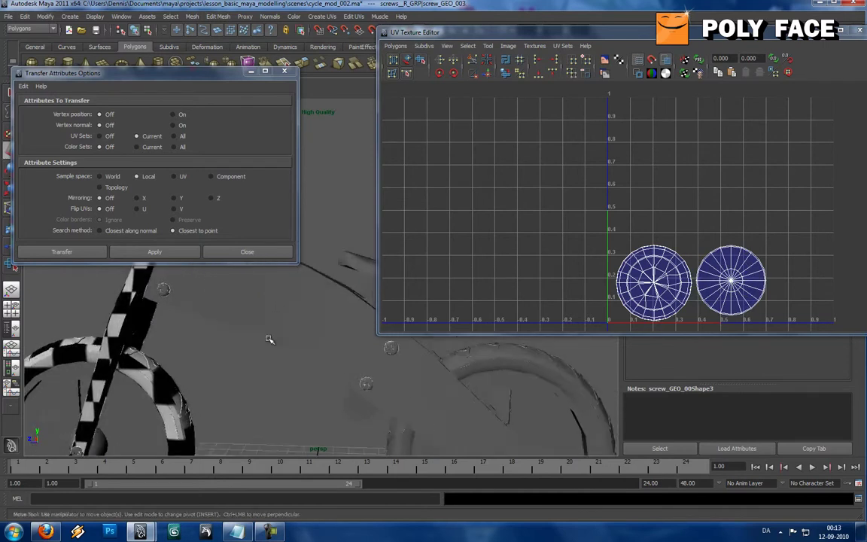
alt+drag(270, 339, 365, 385)
shift+click(441, 400)
key(g)
- Inspect the UV layouts of the screws near the fork and the upper rear body screw
click(281, 376)
alt+middle_drag(272, 342, 327, 391)
click(277, 347)
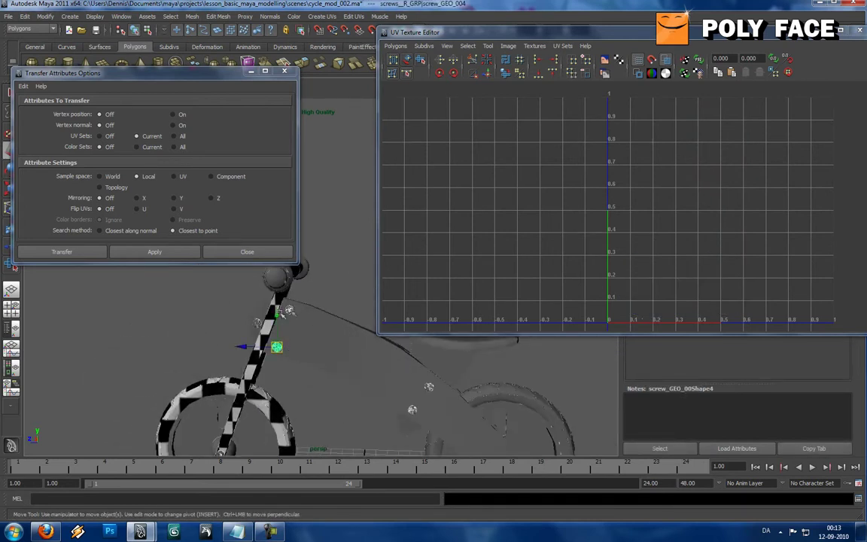
click(257, 322)
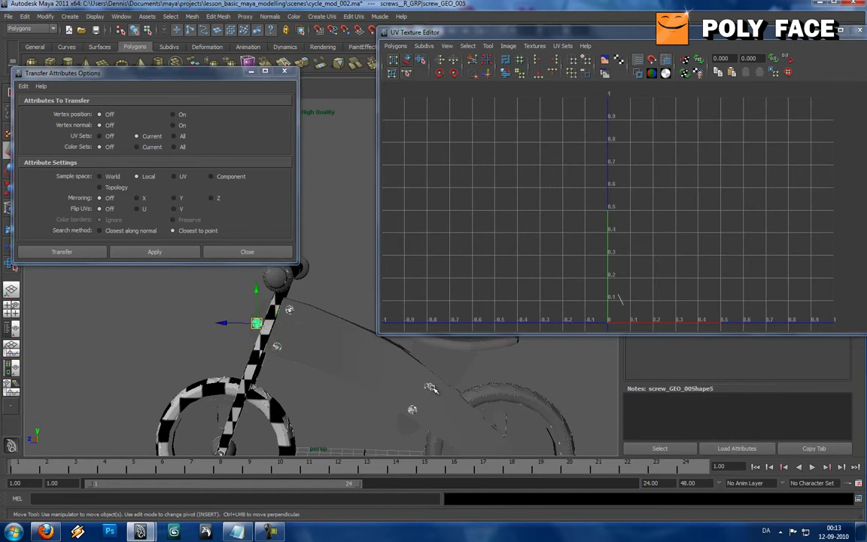
click(390, 349)
click(429, 386)
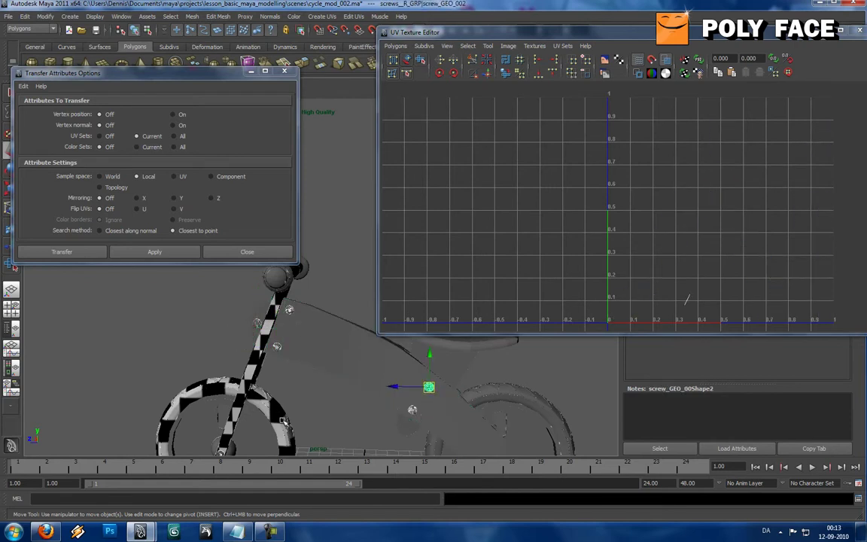
scroll(260, 345, up, 3)
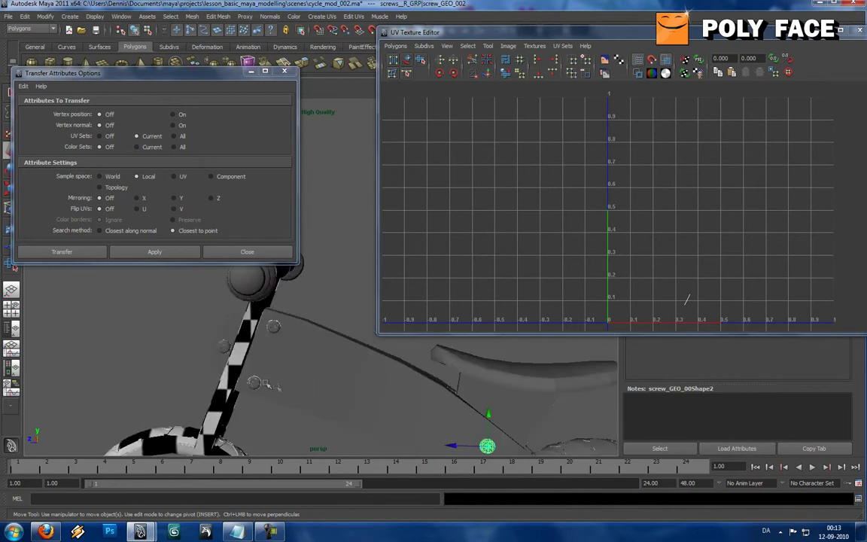
- Try the UV transfer from the upper to the lower front body screw in World sample space, and check the target
click(274, 325)
click(254, 382)
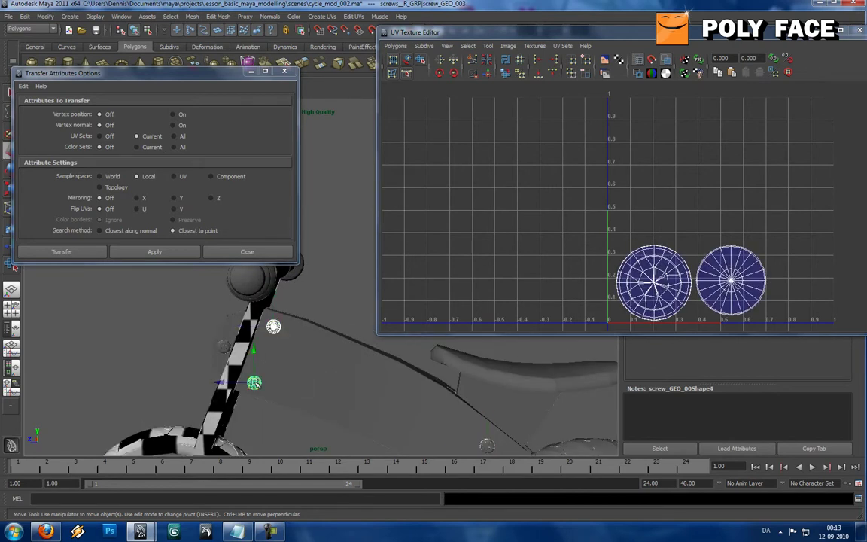
click(104, 176)
click(153, 251)
click(288, 418)
click(254, 382)
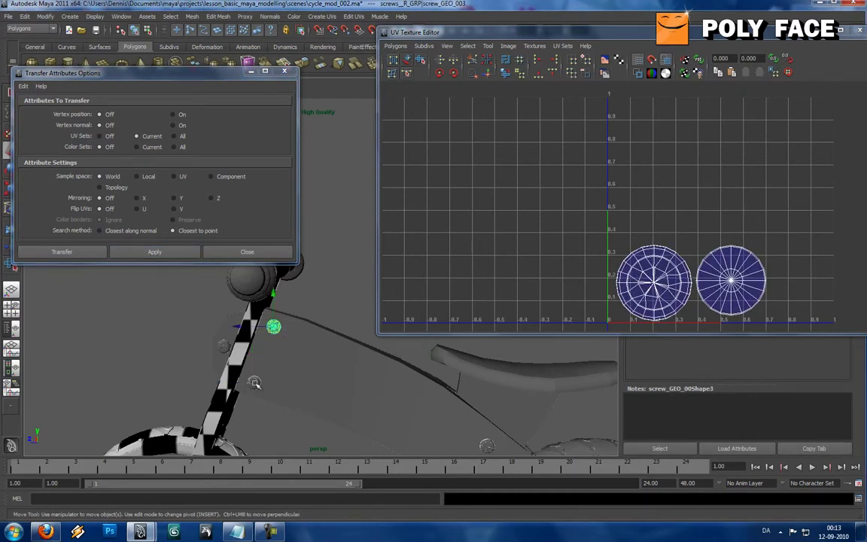
- Transfer the current UV set from the upper to the lower front body screw in Topology sample space, and check the target
click(154, 251)
click(263, 410)
click(253, 381)
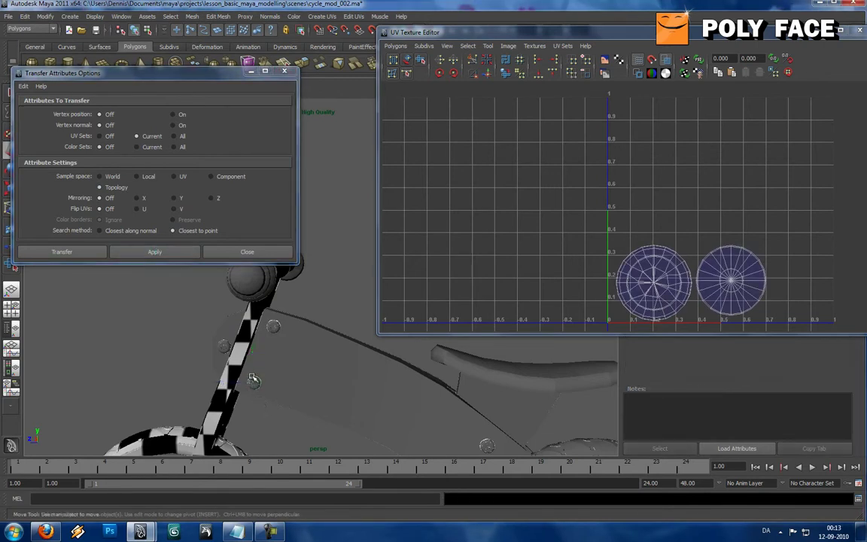
- Transfer the upper front body screw's UVs in Topology sample space to the screw across the fork
click(272, 329)
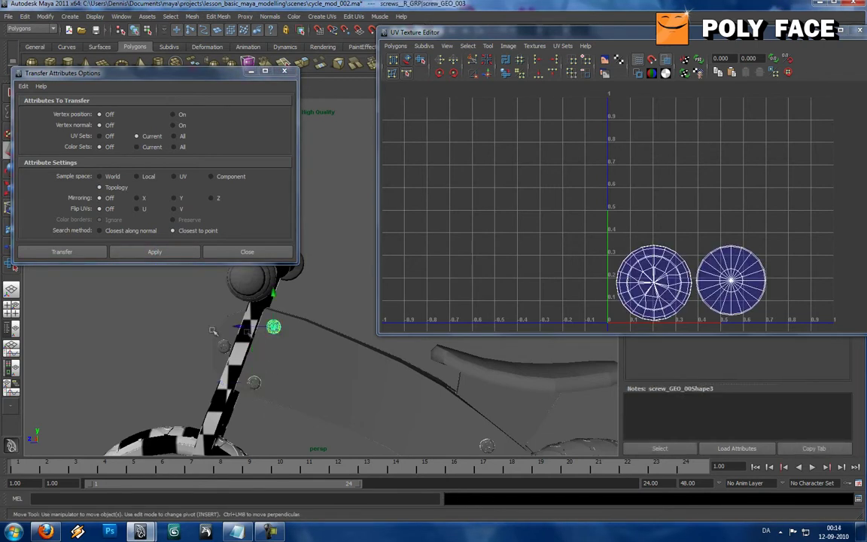
click(224, 346)
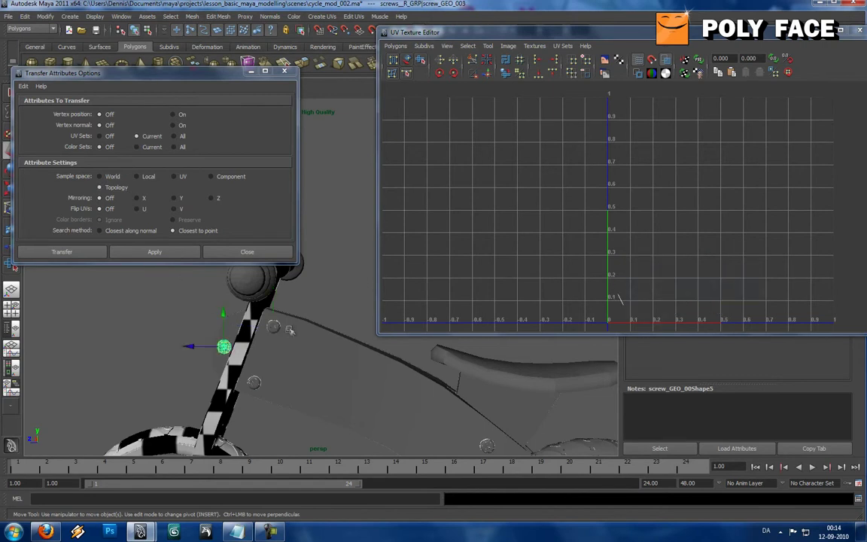
click(275, 325)
shift+click(225, 346)
key(g)
- Transfer the upper front body screw's UVs in Topology sample space to the upper rear body screw
click(275, 329)
shift+click(487, 445)
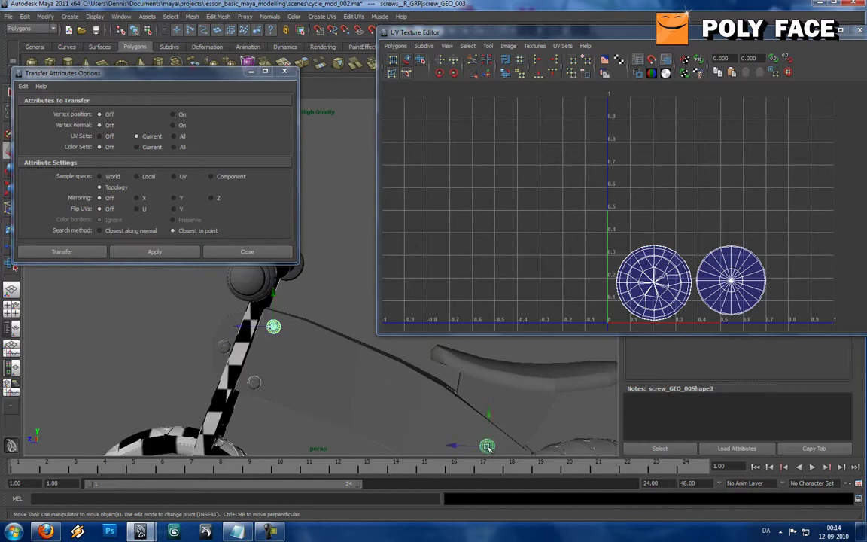
key(g)
alt+middle_drag(356, 410, 359, 389)
alt+right_drag(358, 389, 322, 370)
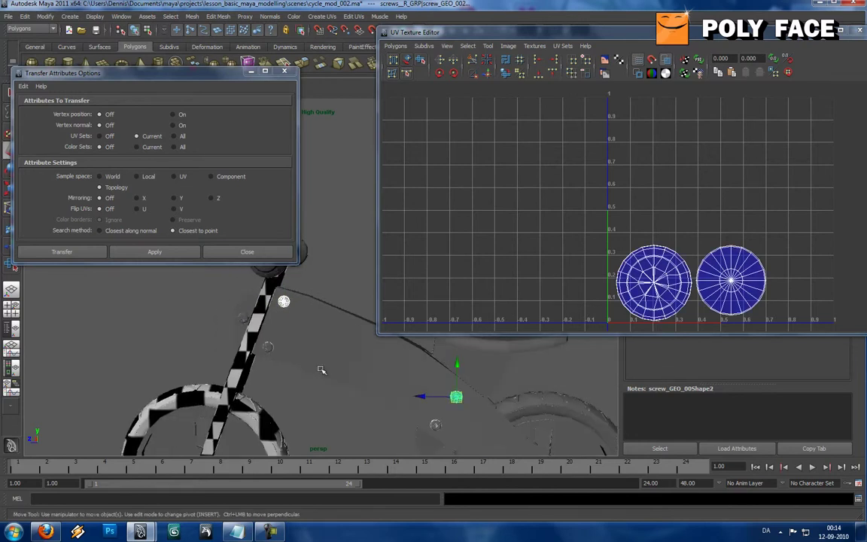
- Transfer the upper front body screw's current UV set in Topology sample space to the lower rear body screw and the front wheel screw
click(283, 302)
click(435, 424)
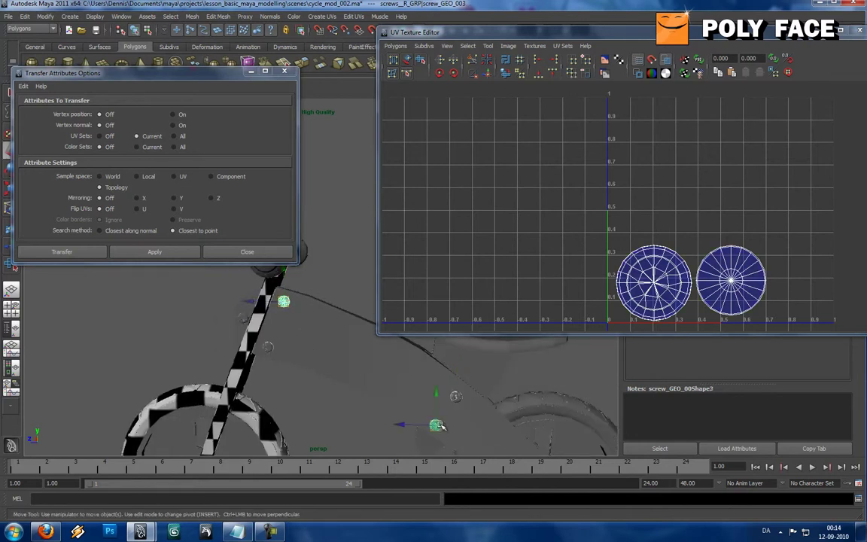
click(284, 302)
alt+middle_drag(318, 350, 361, 348)
shift+click(212, 438)
key(g)
alt+middle_drag(307, 377, 296, 419)
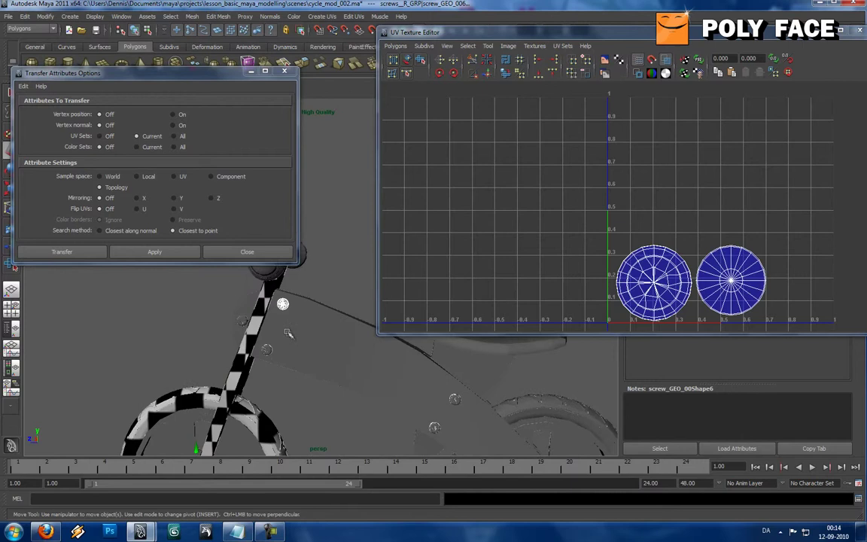
- Transfer the upper front body screw's UVs in Topology sample space to the rear wheel screw, and check the two rear body screws
click(282, 303)
alt+drag(282, 303, 427, 396)
shift+click(438, 429)
key(g)
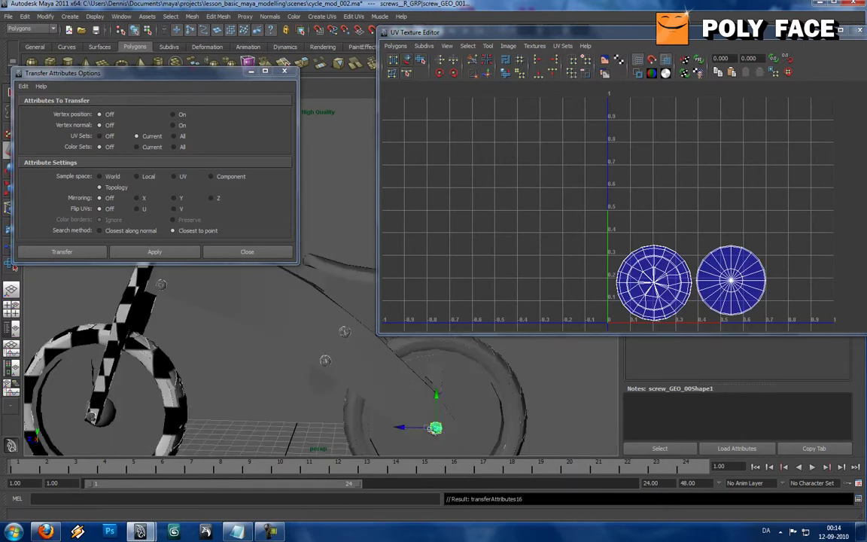
click(325, 360)
click(345, 331)
click(263, 363)
alt+drag(244, 358, 264, 265)
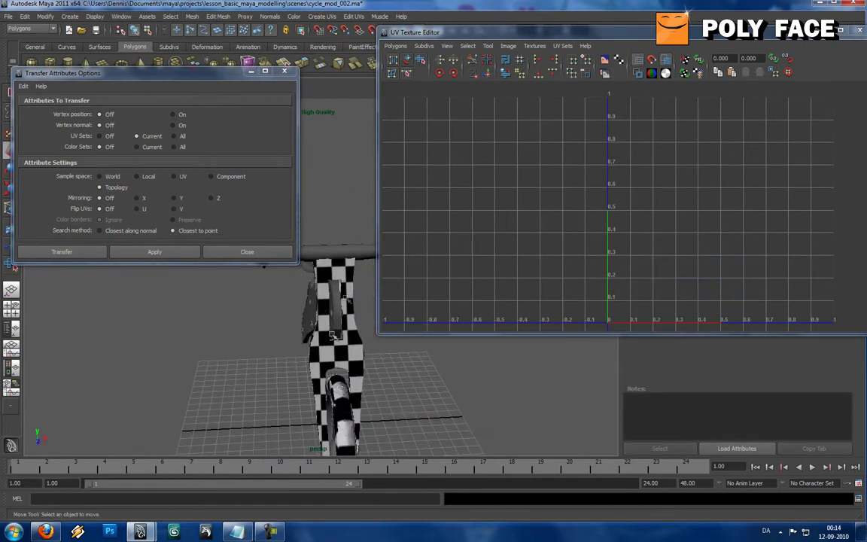
alt+drag(330, 328, 261, 344)
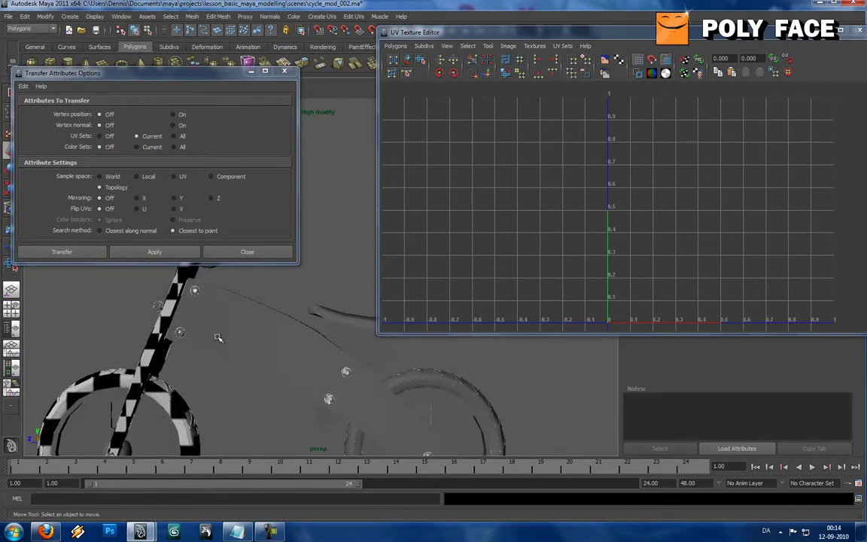
click(271, 531)
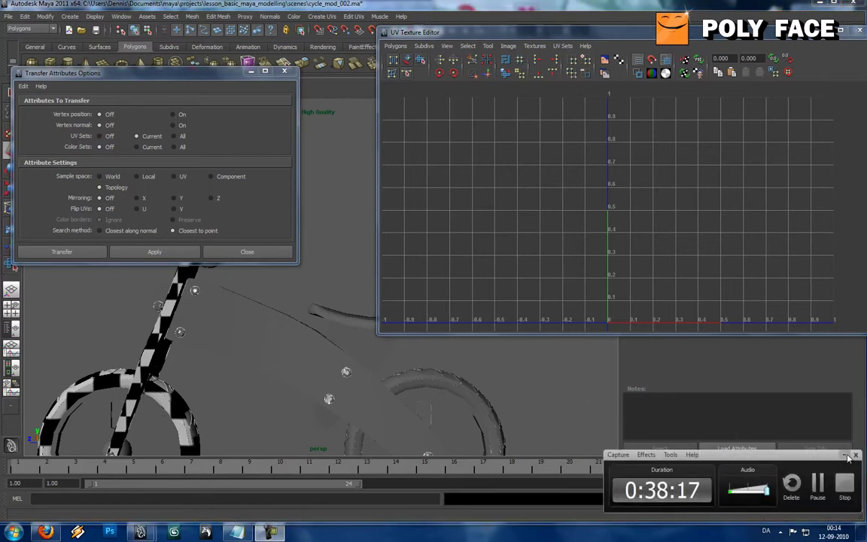
click(664, 408)
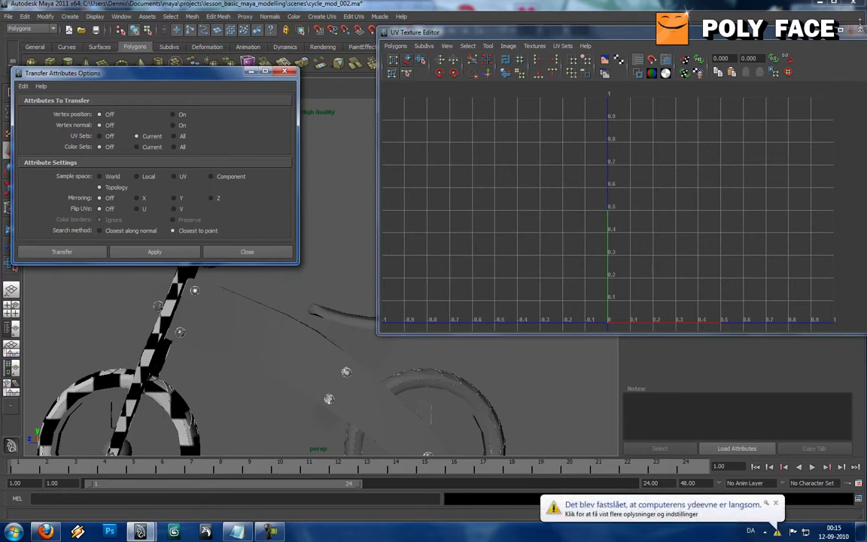
- Close the UV Texture Editor and the Transfer Attributes options window
click(859, 30)
click(284, 73)
alt+drag(259, 284, 291, 308)
scroll(339, 295, down, 4)
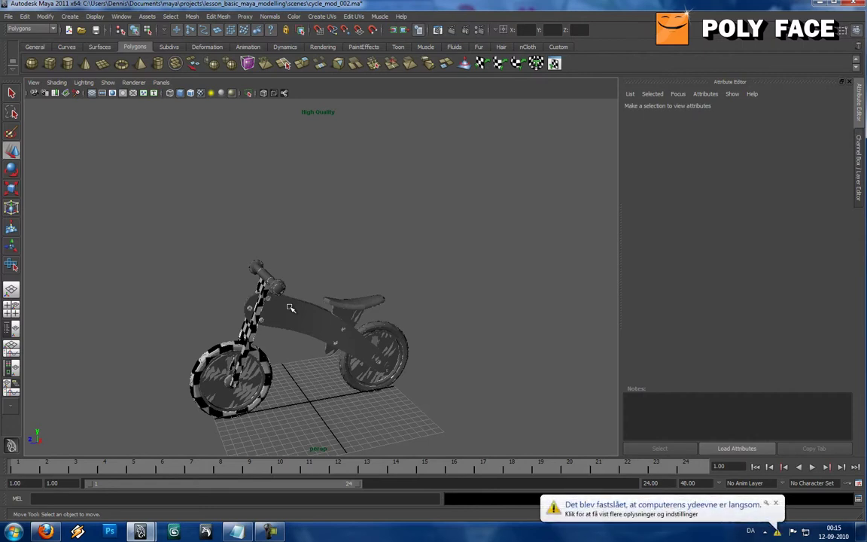
alt+drag(291, 308, 325, 307)
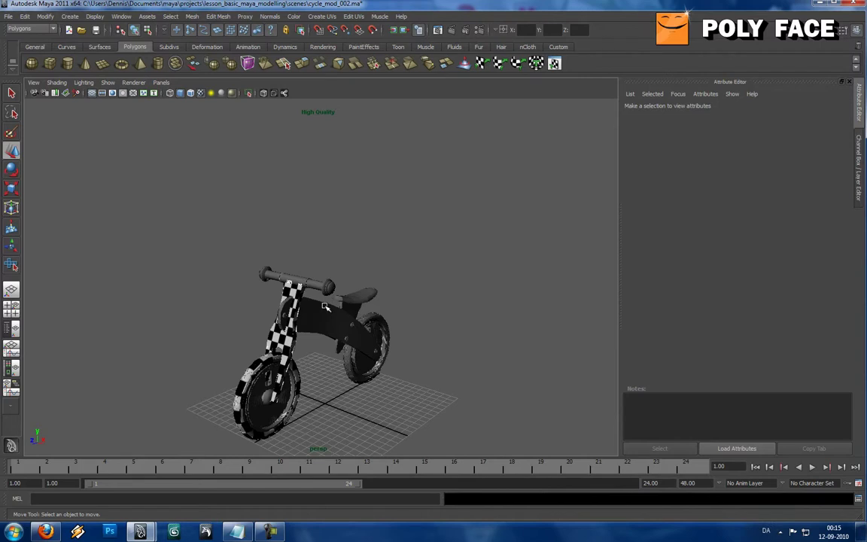
alt+drag(326, 306, 357, 307)
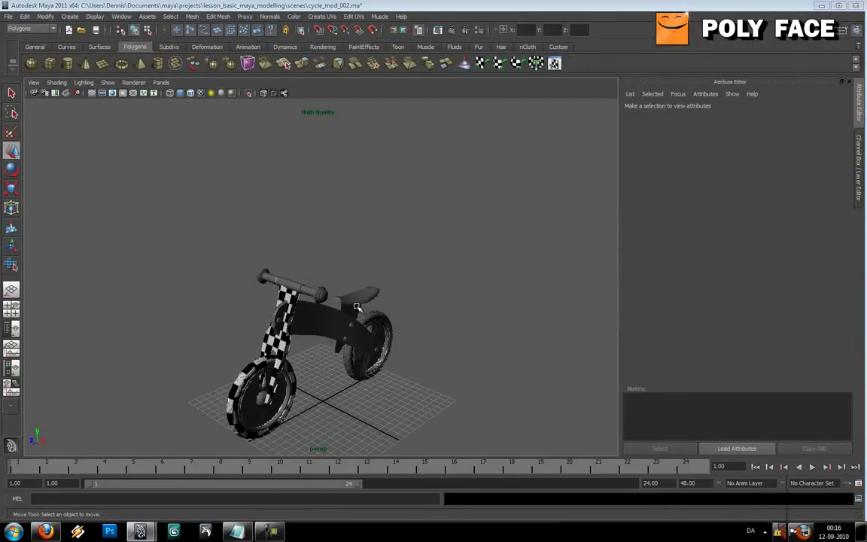
- Select the upper front body screw and open its UV layout in the UV Texture Editor
alt+drag(357, 307, 304, 291)
scroll(302, 290, up, 4)
alt+middle_drag(254, 291, 360, 266)
scroll(359, 267, up, 6)
alt+drag(358, 267, 345, 258)
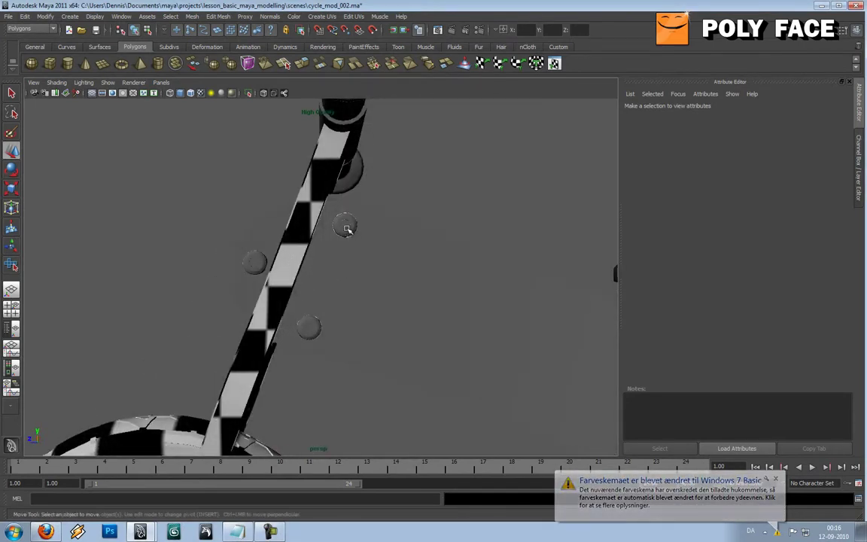
click(347, 226)
click(301, 16)
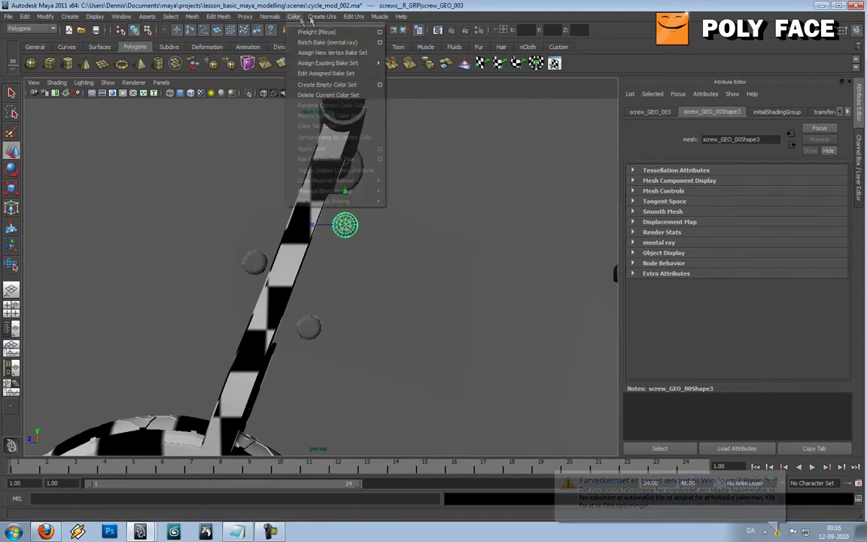
mouse_move(322, 18)
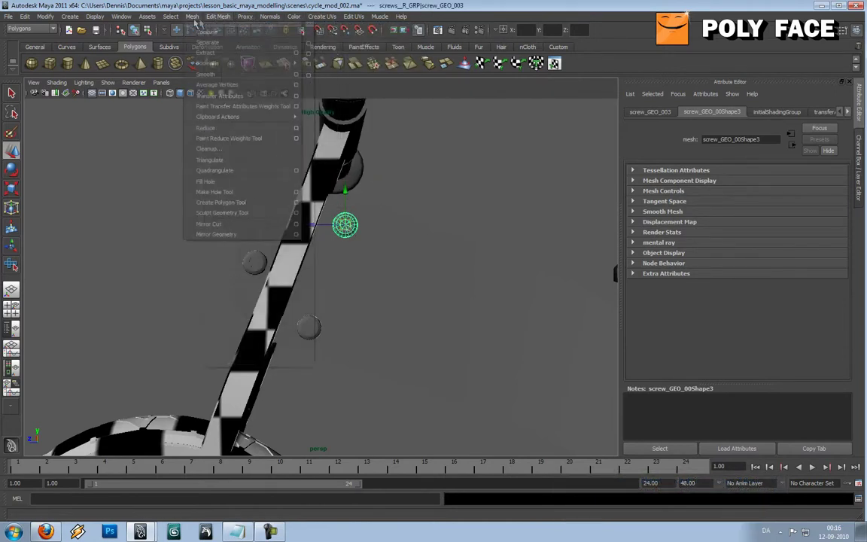
mouse_move(121, 16)
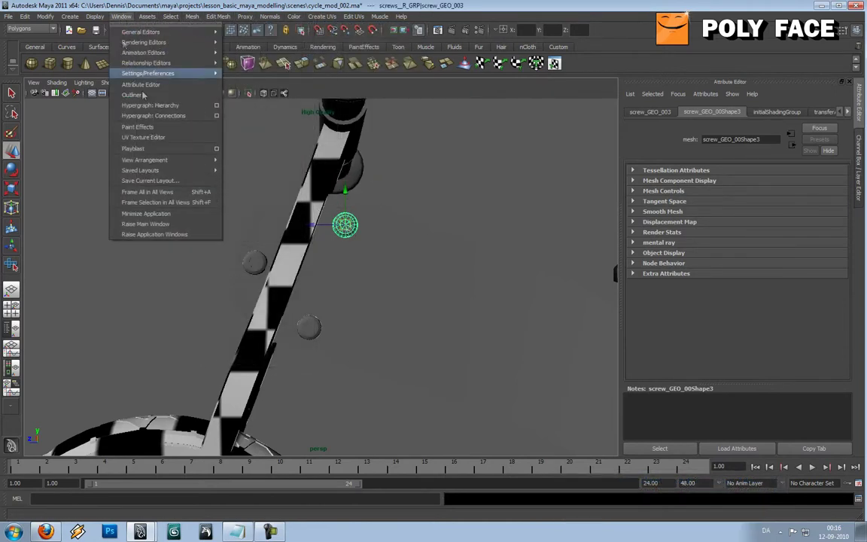
click(170, 138)
- Try moving part of the screw's ringed UV shell up and to the right, and undo the move
right_drag(641, 256, 680, 254)
drag(607, 225, 694, 323)
drag(657, 283, 706, 222)
key(ctrl+z)
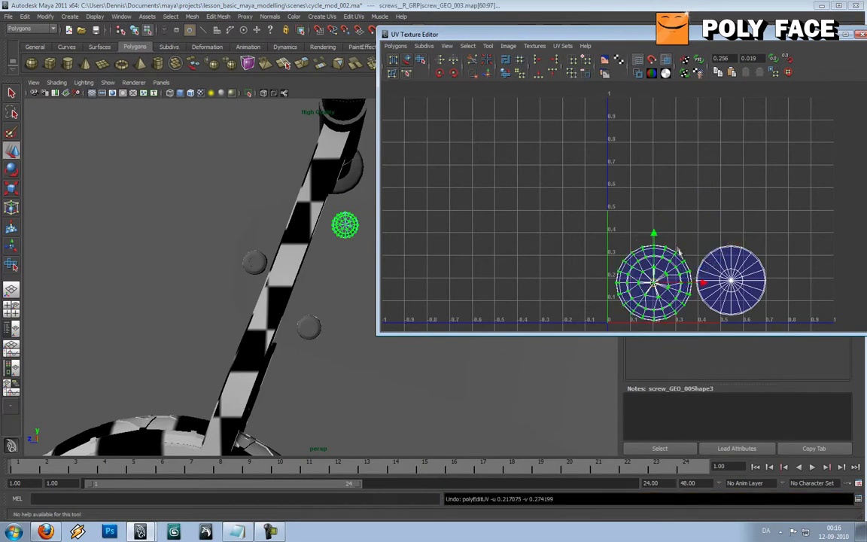
- Move the screw's whole ringed UV shell above the other shell and compare it with the lower front body screw's UVs
click(677, 251)
ctrl+right_drag(678, 253, 713, 240)
drag(655, 281, 728, 196)
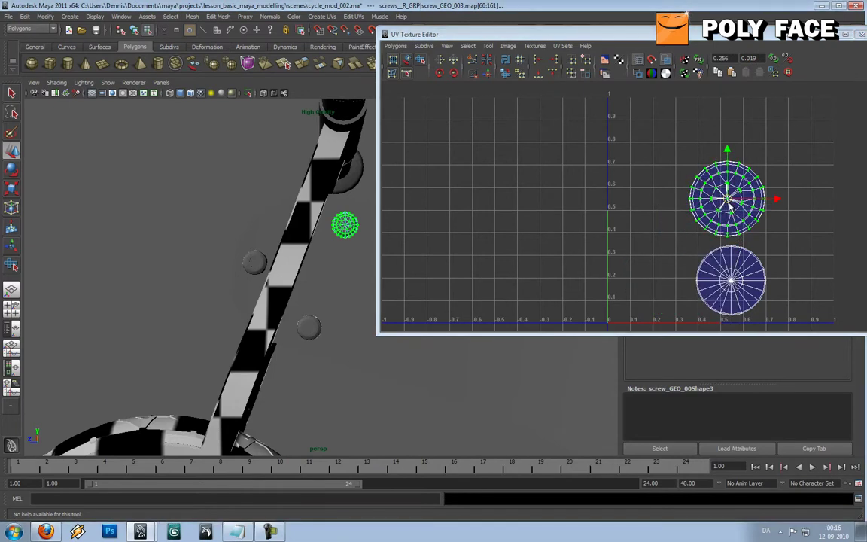
click(323, 330)
click(310, 327)
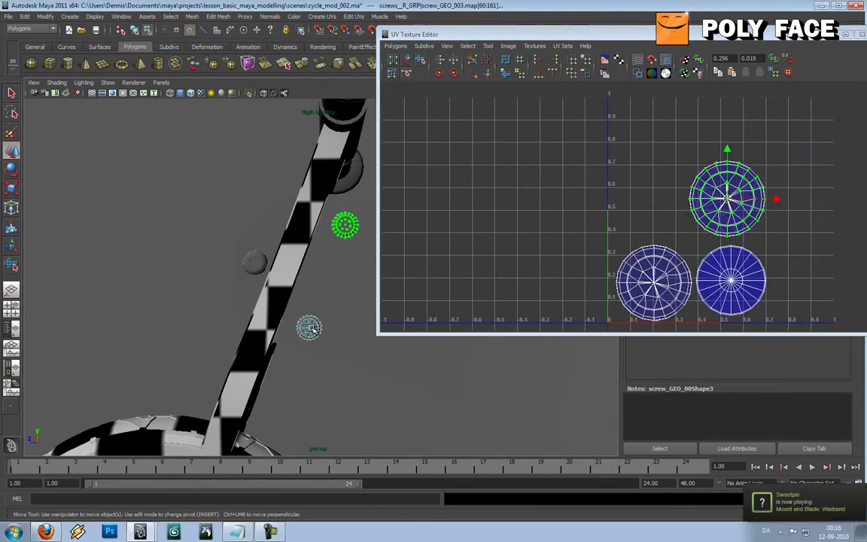
- Undo the screw selection and the move of the ringed UV shell
right_click(344, 225)
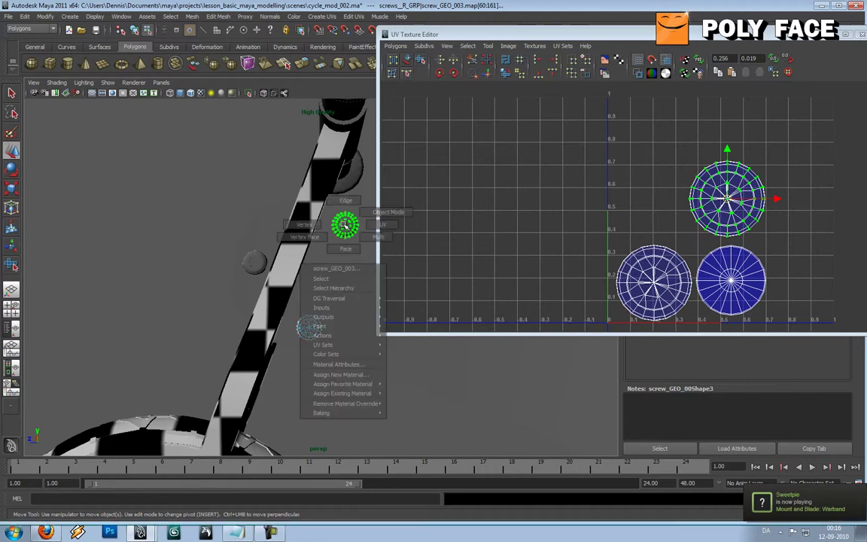
key(ctrl+z)
key(ctrl+z)
key(ctrl+z)
key(ctrl+z)
key(ctrl+z)
key(ctrl+z)
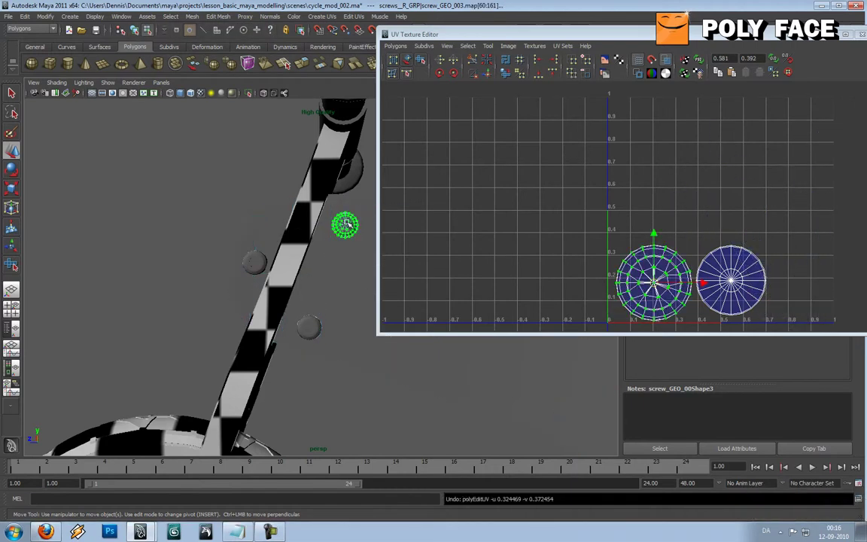
- Return the upper front body screw to object mode and delete the history of all objects in the scene
right_click(346, 223)
key(F8)
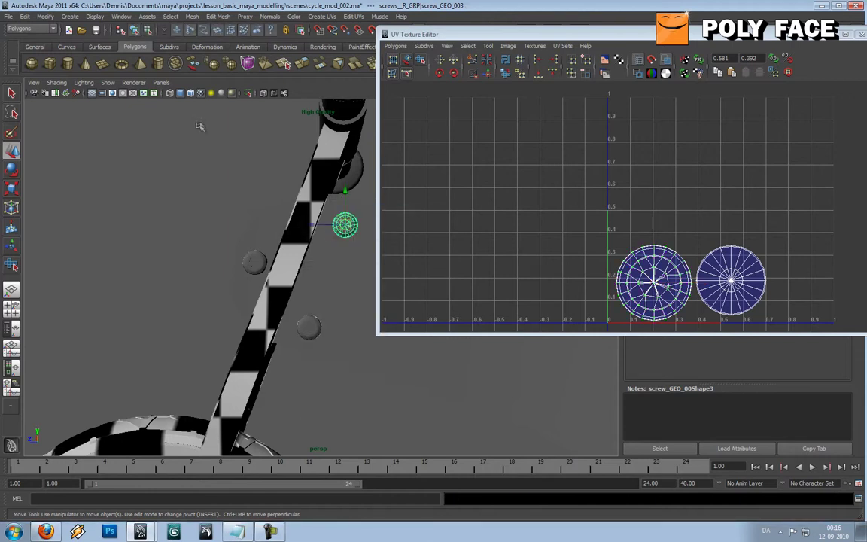
click(25, 16)
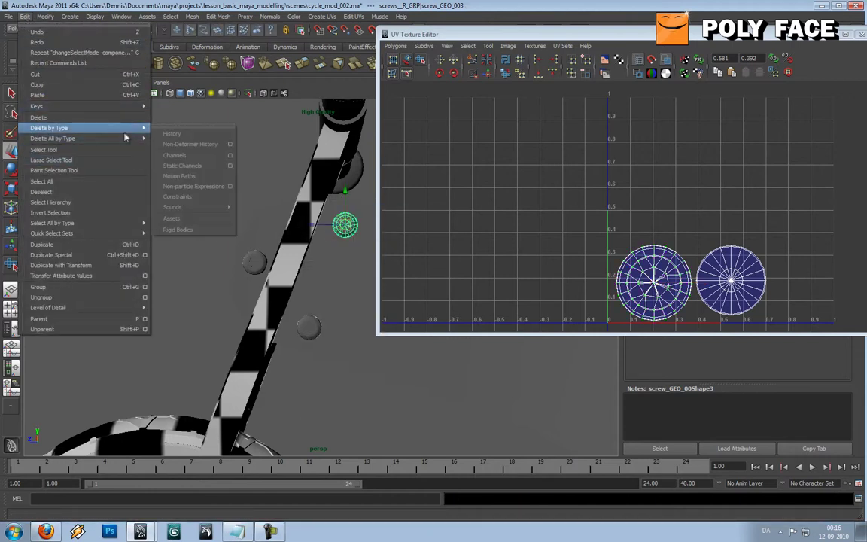
mouse_move(125, 138)
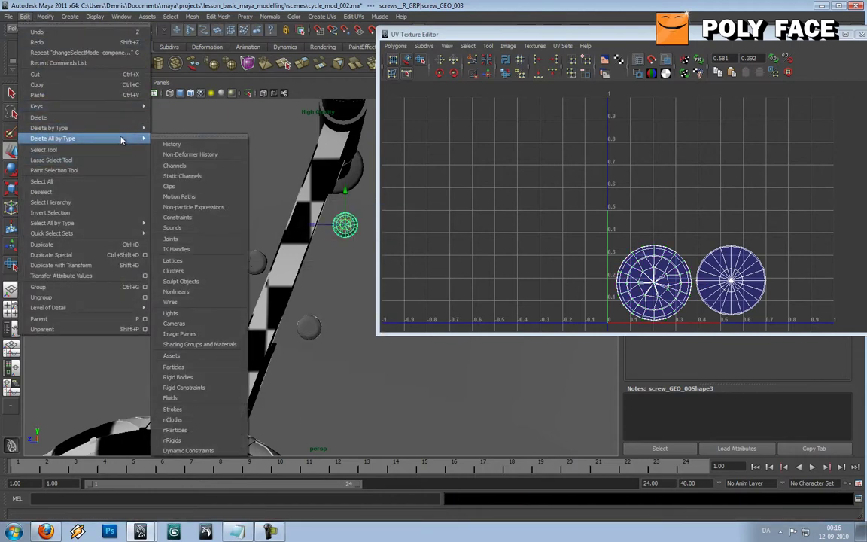
click(165, 144)
drag(657, 35, 470, 53)
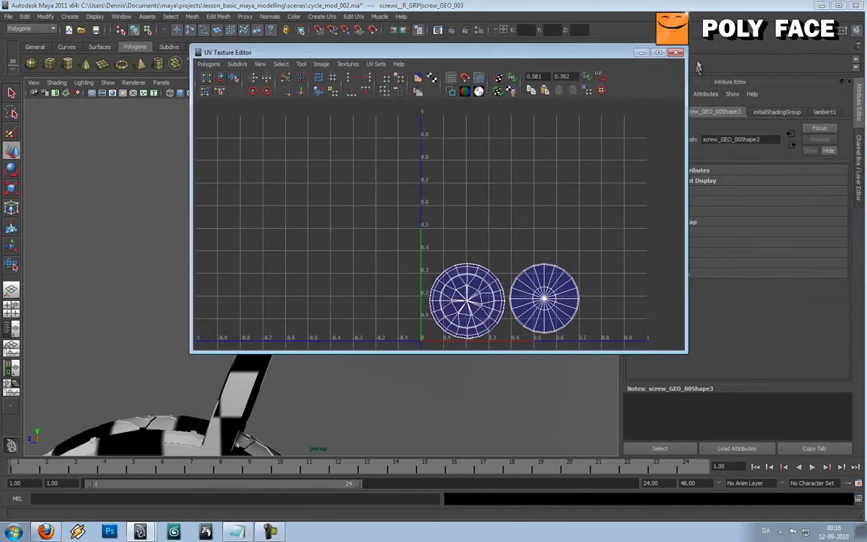